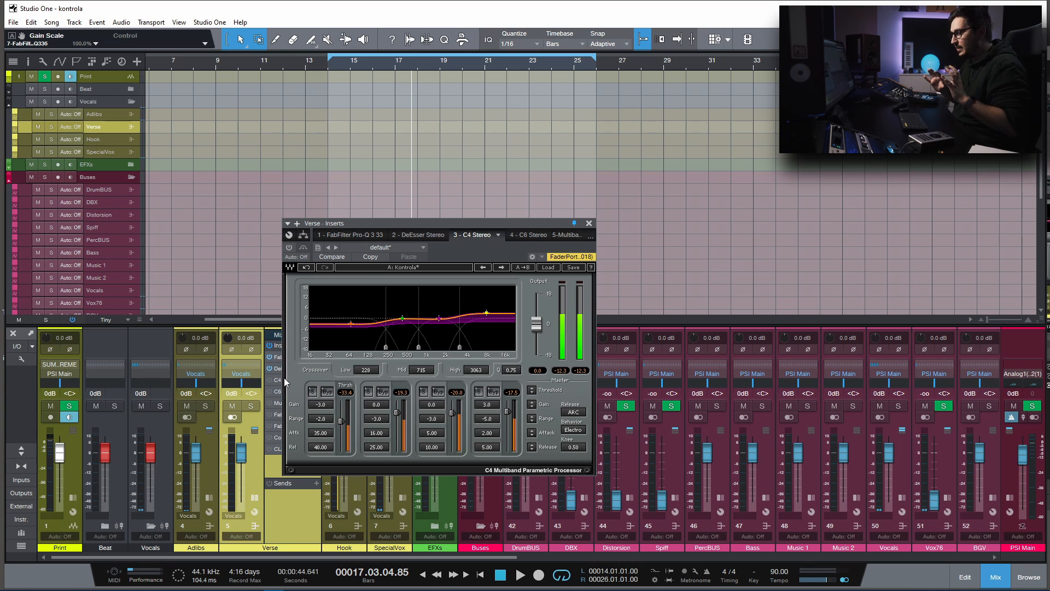
- View the Multiband Dynamics insert on the Verse channel, closing it and the C4 plug-in window
{"action": "left_click_drag", "start_coordinate": [283, 377], "coordinate": [357, 342]}
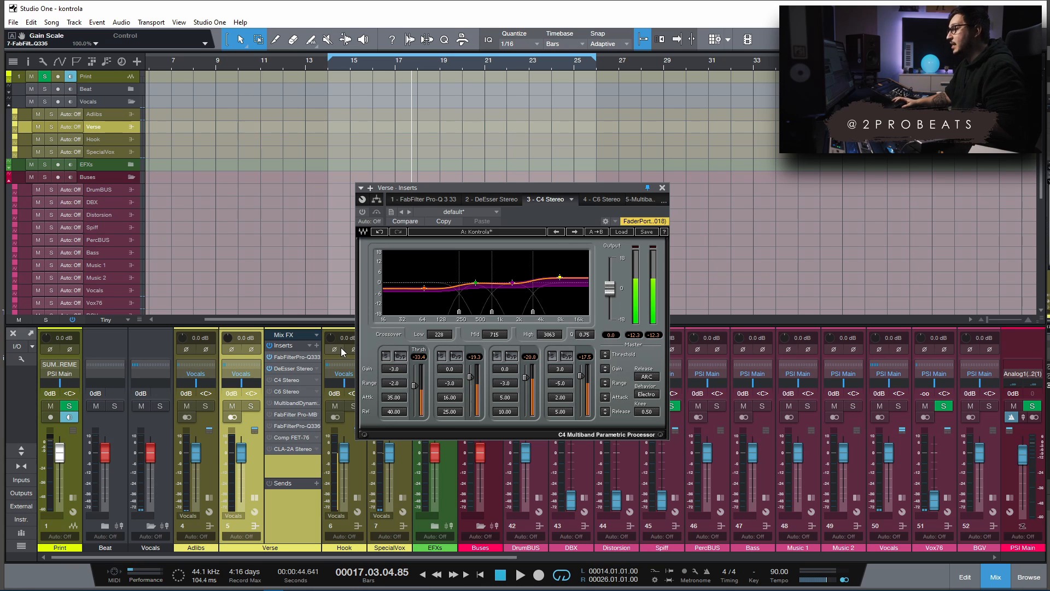
{"action": "left_click", "coordinate": [296, 403]}
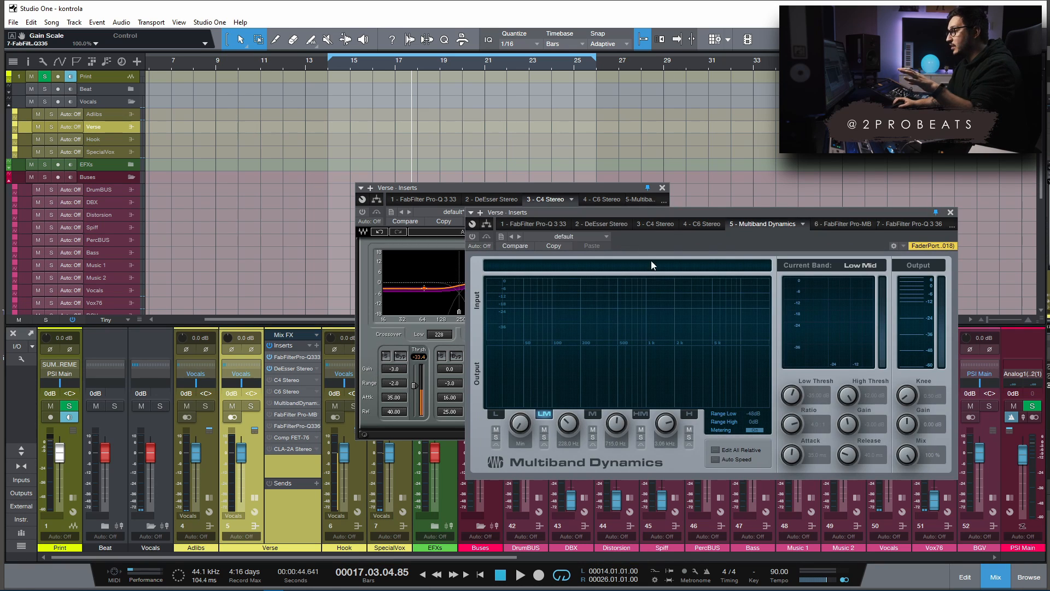
{"action": "left_click_drag", "start_coordinate": [756, 213], "coordinate": [683, 227]}
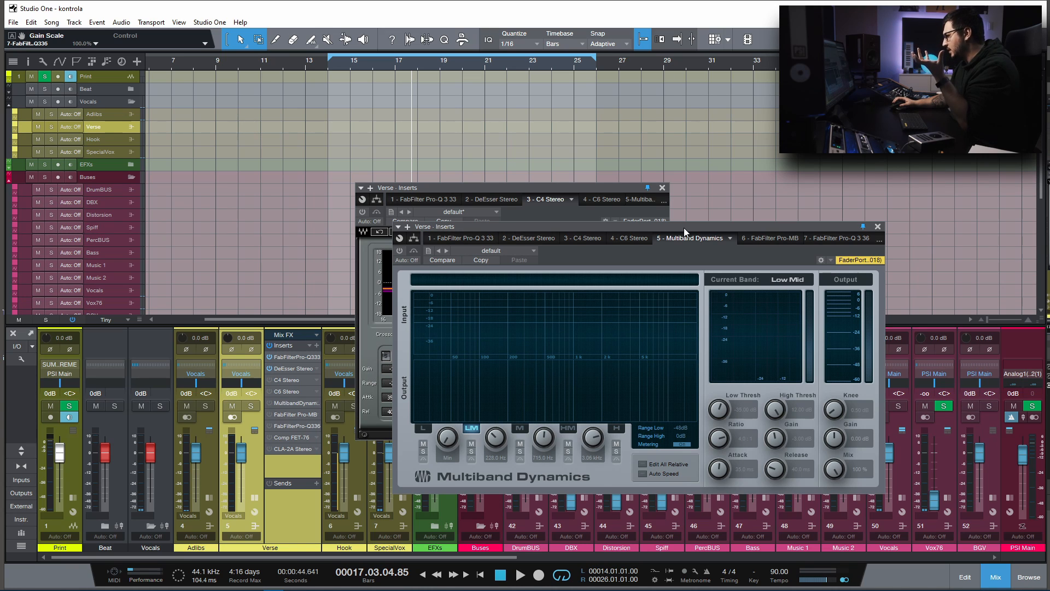
{"action": "left_click", "coordinate": [878, 226]}
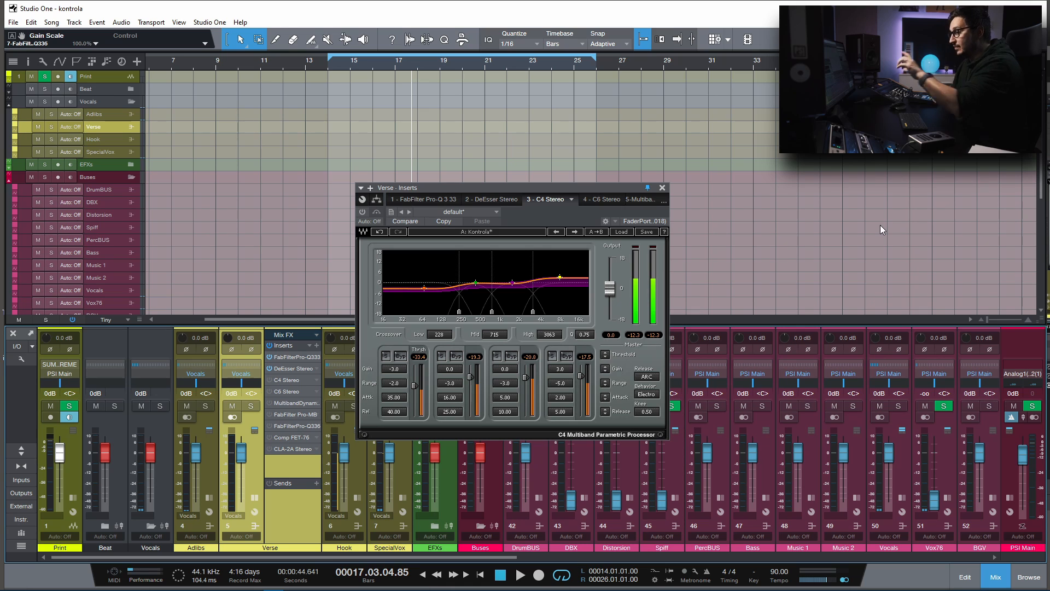
{"action": "left_click", "coordinate": [662, 188]}
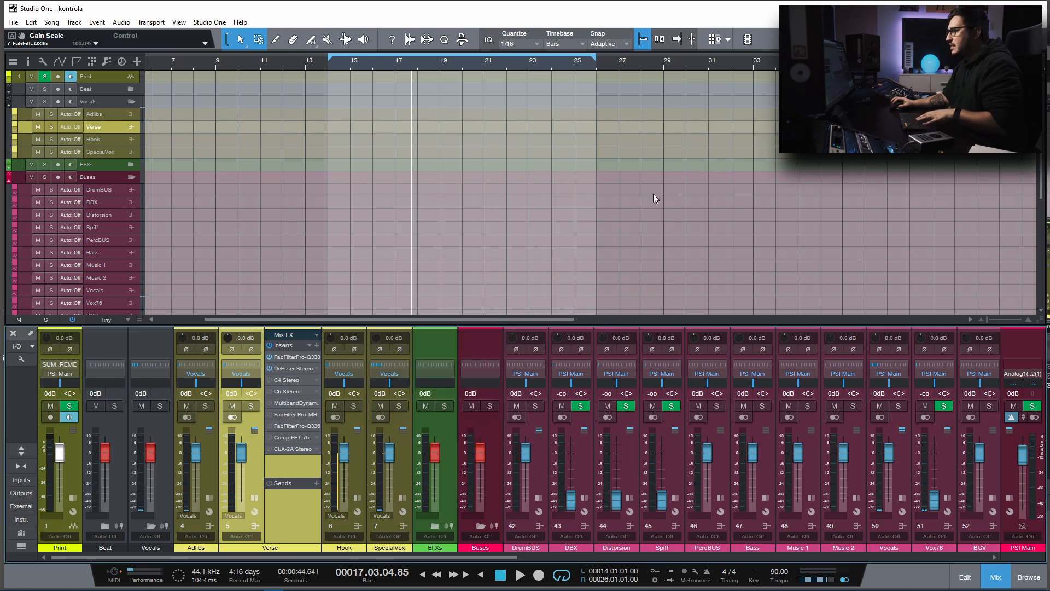
- Open the first FabFilter Pro-Q 3 on the Verse channel and inspect its low-cut and low-mid bands
{"action": "double_click", "coordinate": [294, 356]}
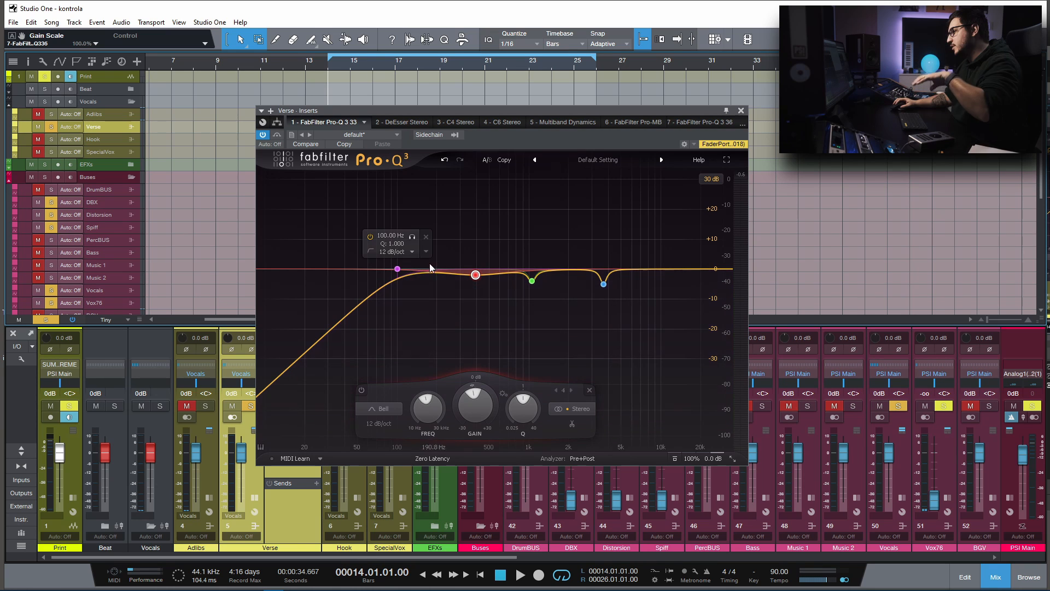
{"action": "left_click", "coordinate": [398, 269]}
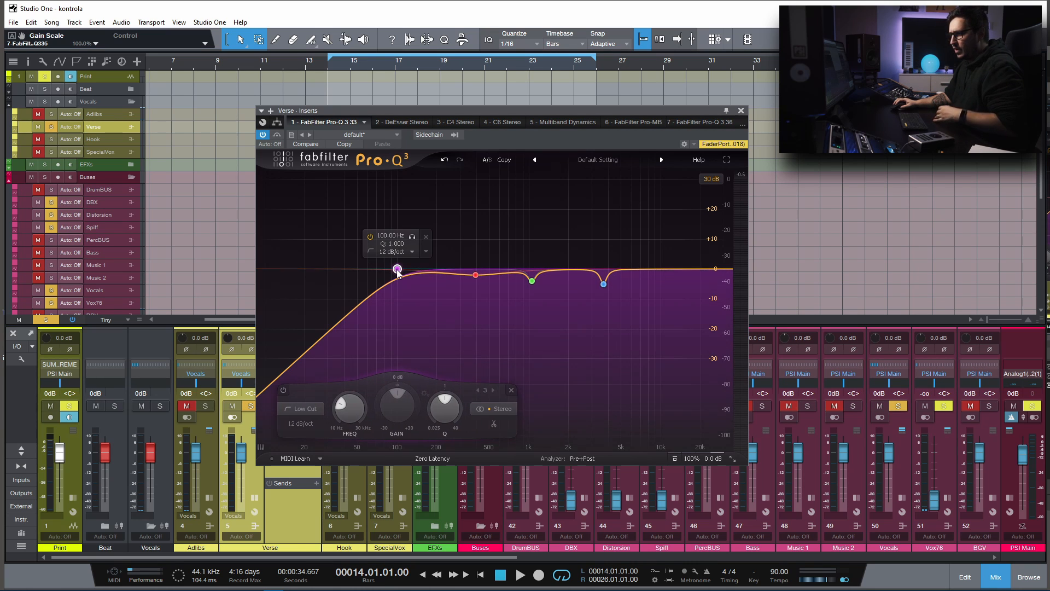
{"action": "left_click", "coordinate": [475, 275]}
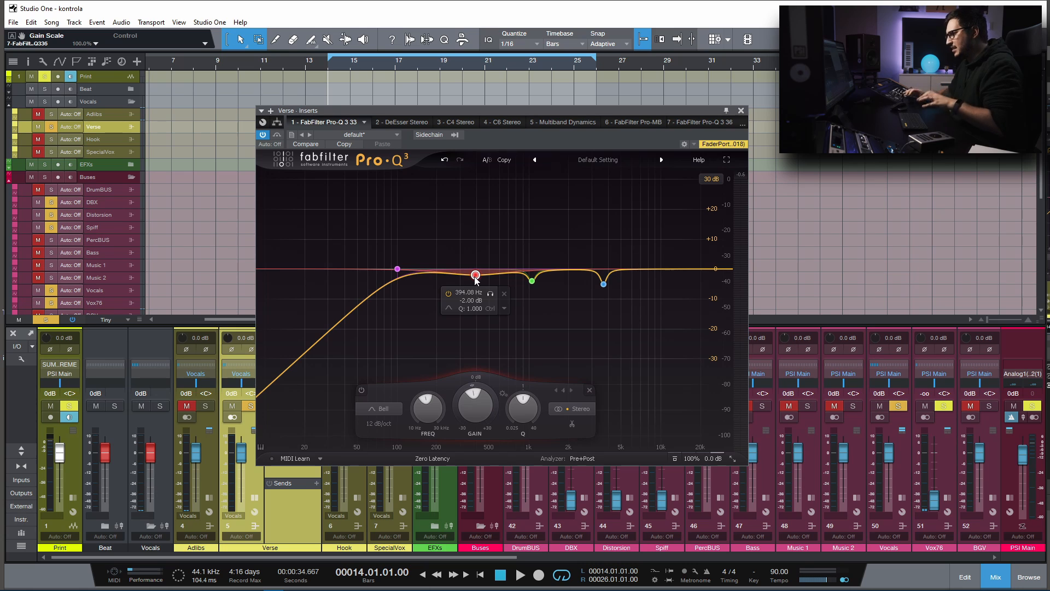
- Audition the Pro-Q 3 band at 1053 Hz by boosting its gain to +30 dB during playback, and undo the boost
{"action": "left_click", "coordinate": [532, 281]}
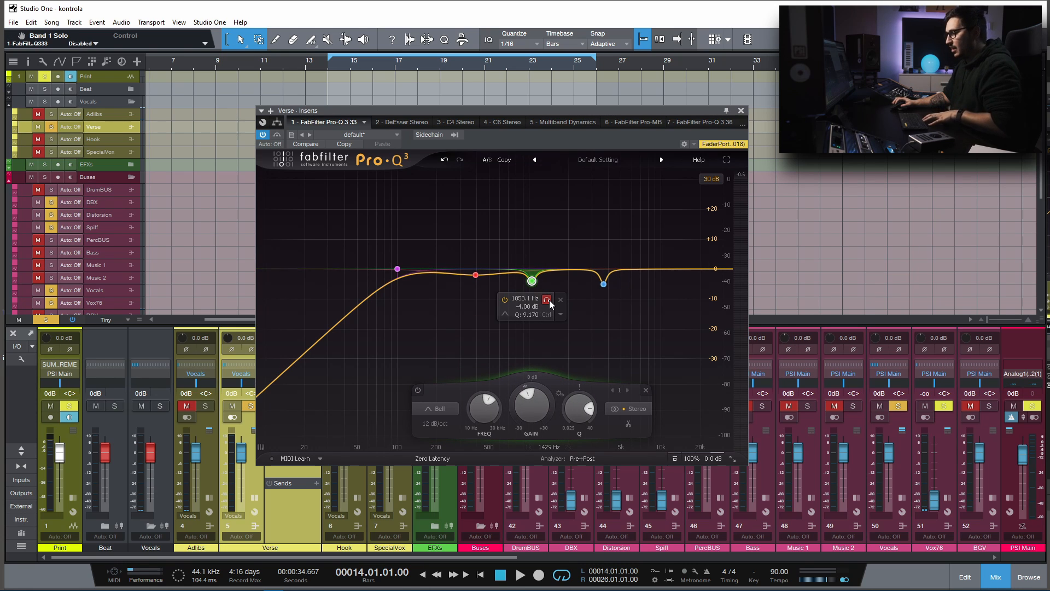
{"action": "key", "text": "space"}
{"action": "left_click_drag", "start_coordinate": [531, 405], "coordinate": [544, 330]}
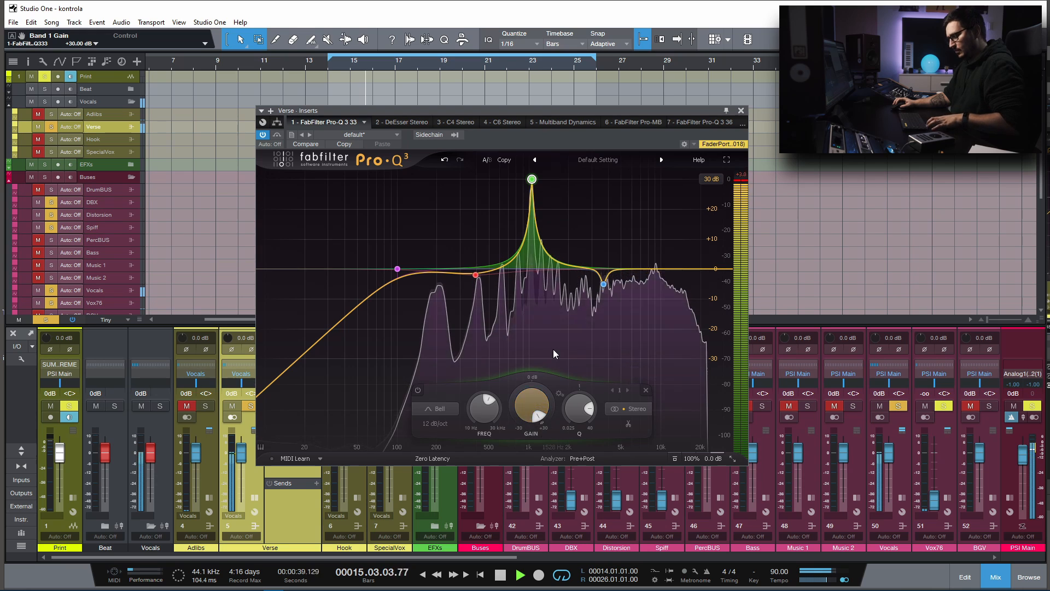
{"action": "key", "text": "ctrl+z"}
{"action": "key", "text": "space"}
- Solo the Pro-Q 3 band at 3675.9 Hz during playback to hear it, and release the solo
{"action": "mouse_move", "coordinate": [626, 285]}
{"action": "left_click", "coordinate": [618, 306]}
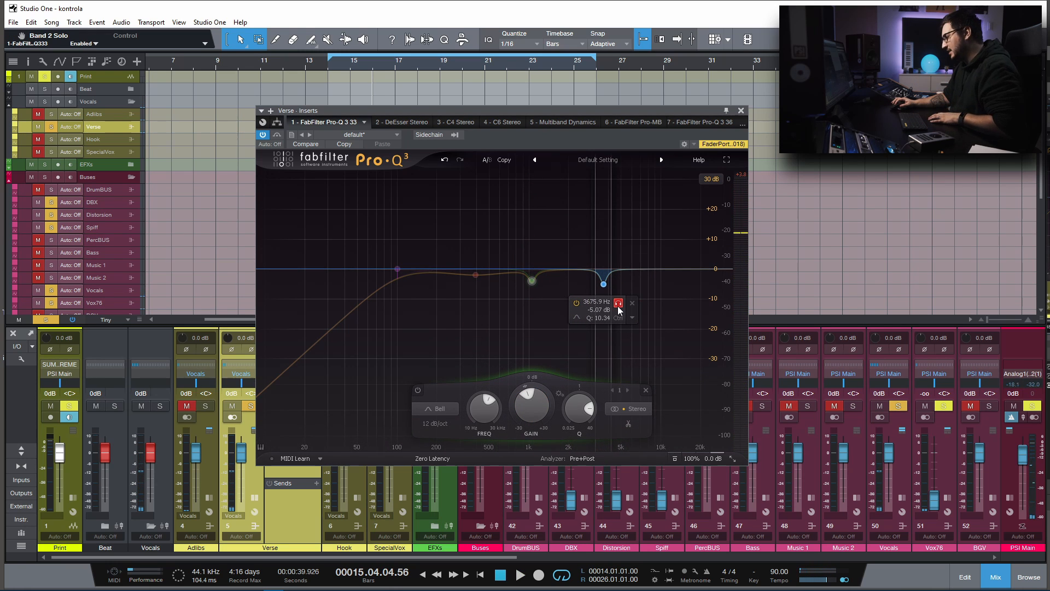
{"action": "key", "text": "space"}
{"action": "left_click", "coordinate": [618, 303]}
{"action": "key", "text": "space"}
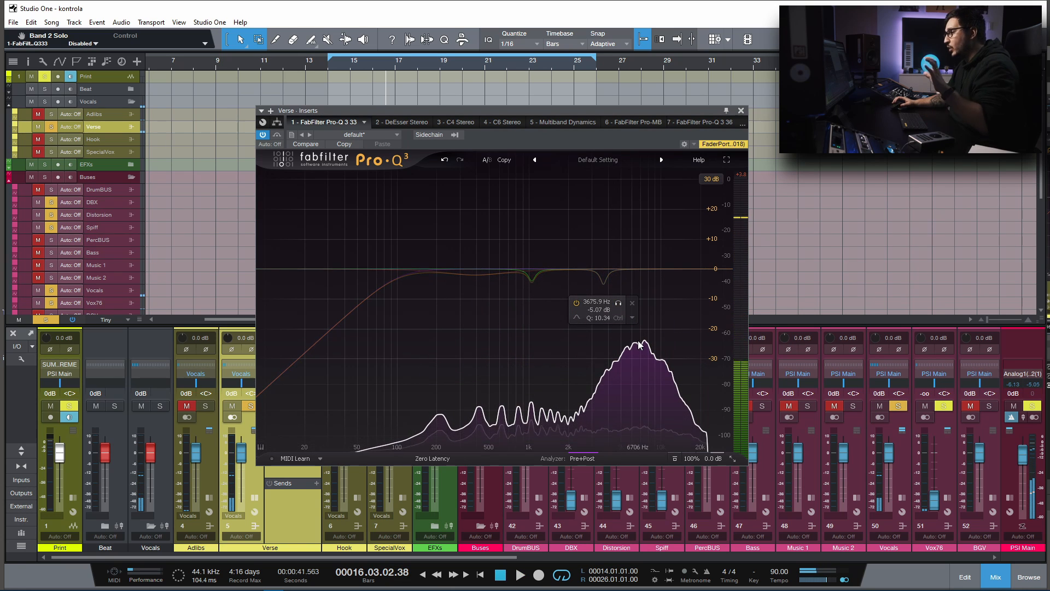
- Check the DeEsser on the Verse channel during playback, and stop playback
{"action": "left_click", "coordinate": [404, 124]}
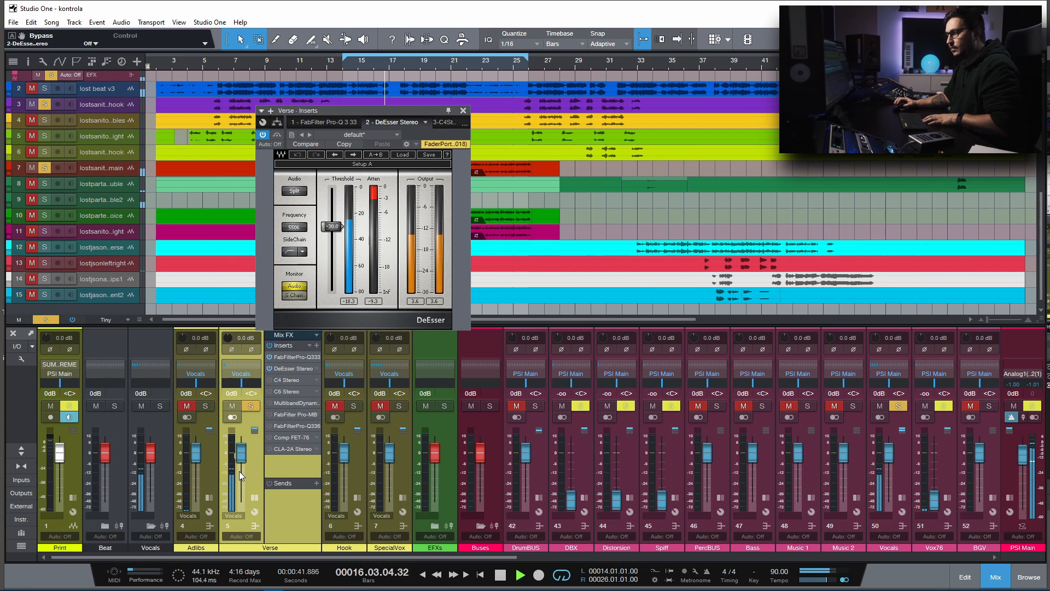
{"action": "key", "text": "space"}
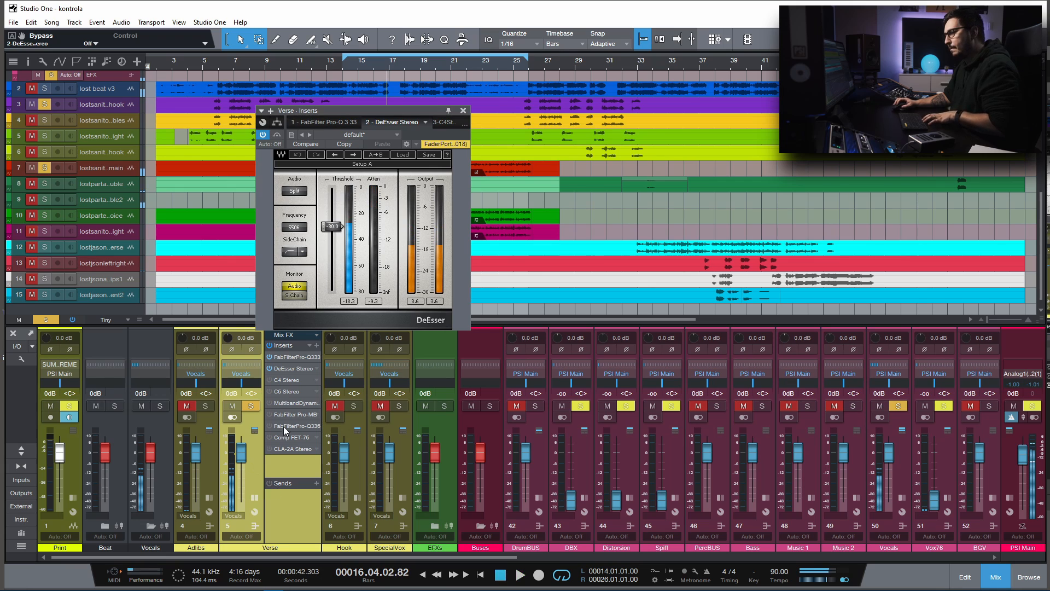
- Turn on C4 Stereo on the Verse channel and take all four of its bands out of bypass
{"action": "left_click", "coordinate": [284, 383]}
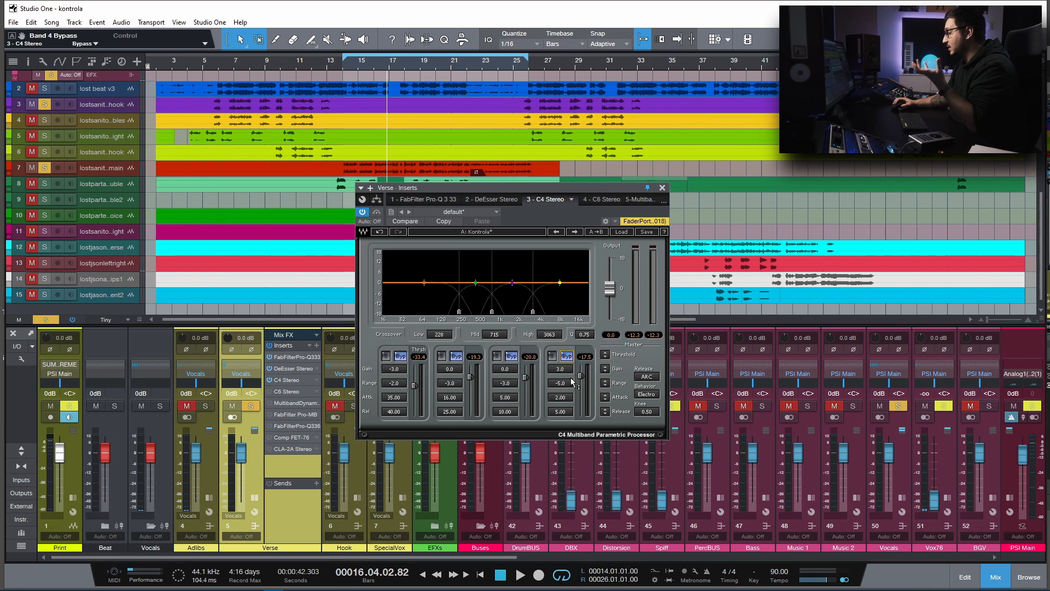
{"action": "left_click", "coordinate": [400, 356]}
{"action": "left_click", "coordinate": [456, 356]}
{"action": "left_click", "coordinate": [514, 356]}
{"action": "left_click", "coordinate": [567, 356]}
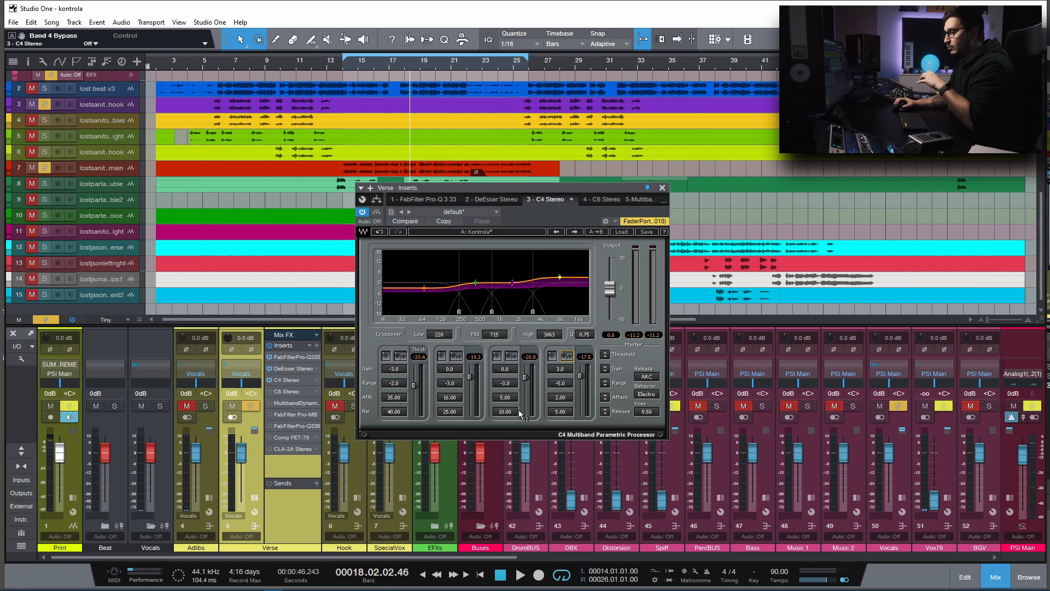
- Set the C4's low crossover to 135 Hz and the band 2 range to -7.3
{"action": "left_click_drag", "start_coordinate": [459, 312], "coordinate": [444, 312]}
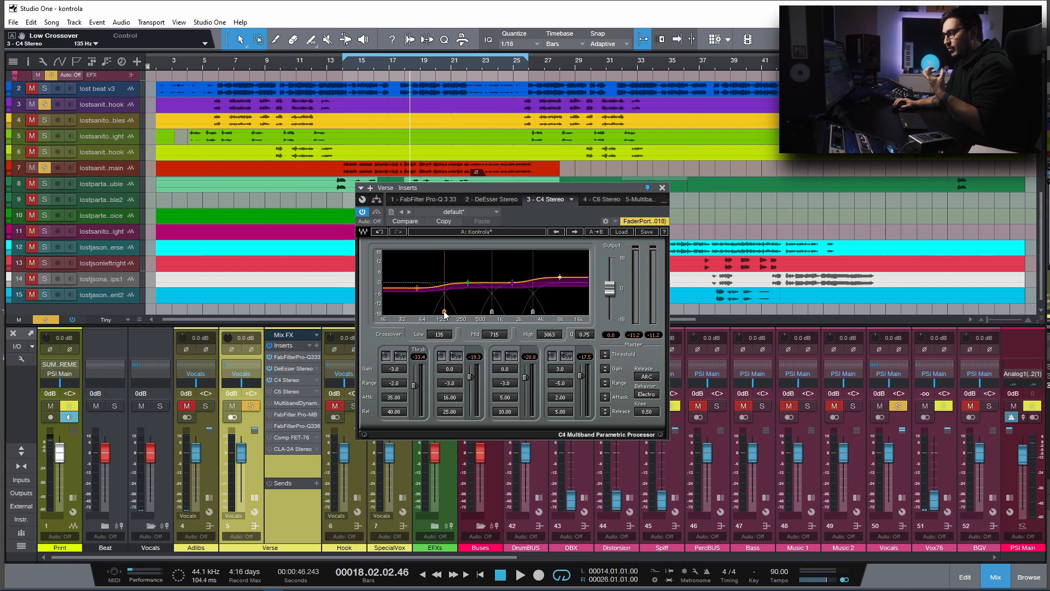
{"action": "mouse_move", "coordinate": [452, 383]}
{"action": "left_mouse_down"}
{"action": "mouse_move", "coordinate": [453, 406]}
{"action": "mouse_move", "coordinate": [471, 379]}
{"action": "left_mouse_up"}
- During playback, lower the C4 thresholds of bands 1 and 2, and set the band 4 threshold to about -31 dB
{"action": "key", "text": "space"}
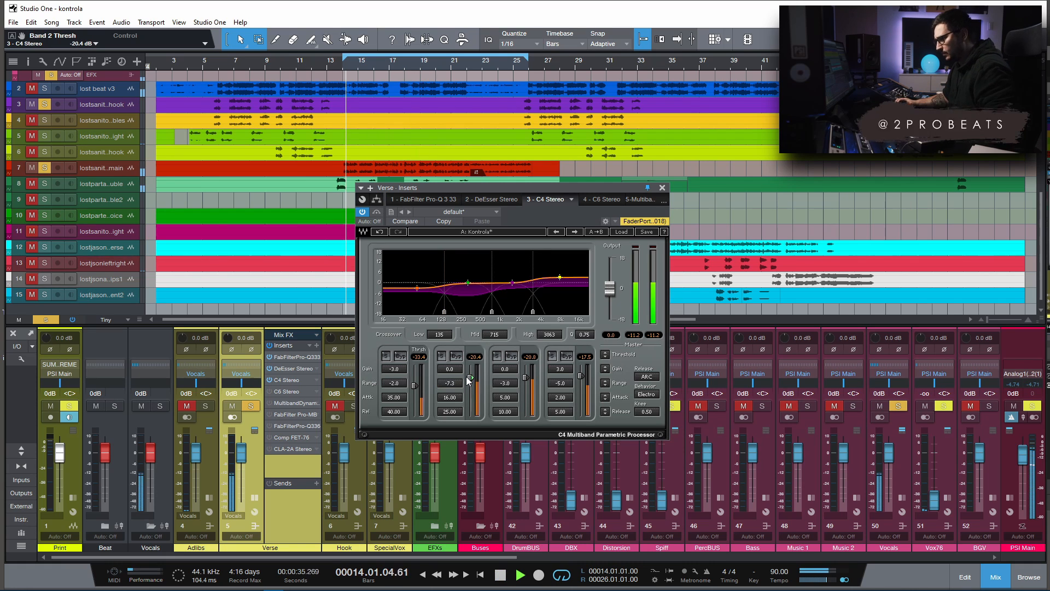
{"action": "left_click_drag", "start_coordinate": [471, 379], "coordinate": [415, 396]}
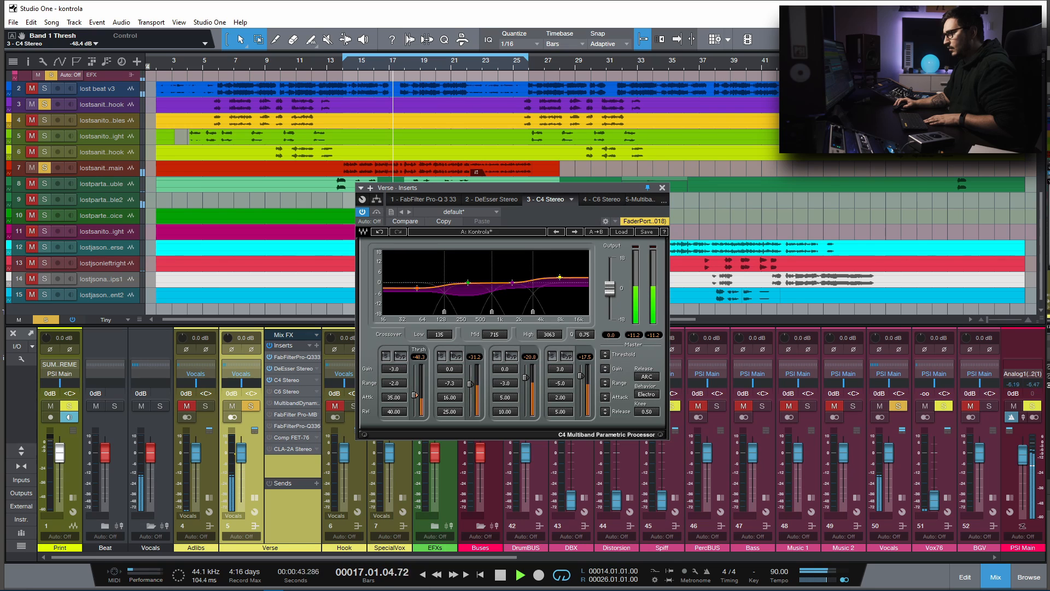
{"action": "left_click_drag", "start_coordinate": [581, 376], "coordinate": [581, 384]}
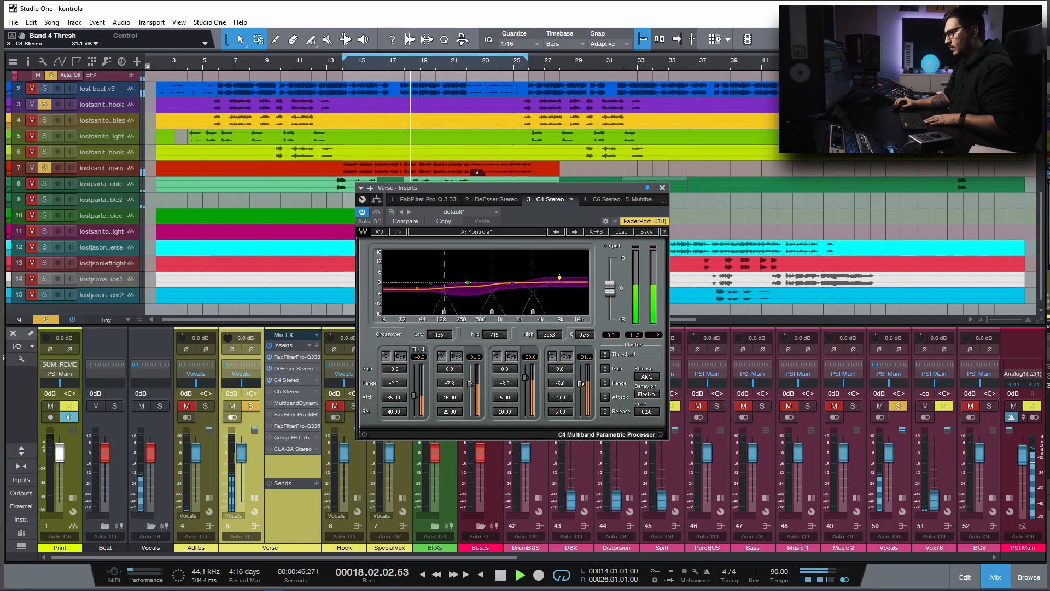
- Audition C4 bands 4 and 3 in solo, and lower the band 3 threshold to about -30 dB
{"action": "left_click", "coordinate": [552, 356]}
{"action": "left_click", "coordinate": [553, 356]}
{"action": "left_click", "coordinate": [497, 356]}
{"action": "left_click", "coordinate": [496, 356]}
{"action": "left_click_drag", "start_coordinate": [525, 380], "coordinate": [525, 387]}
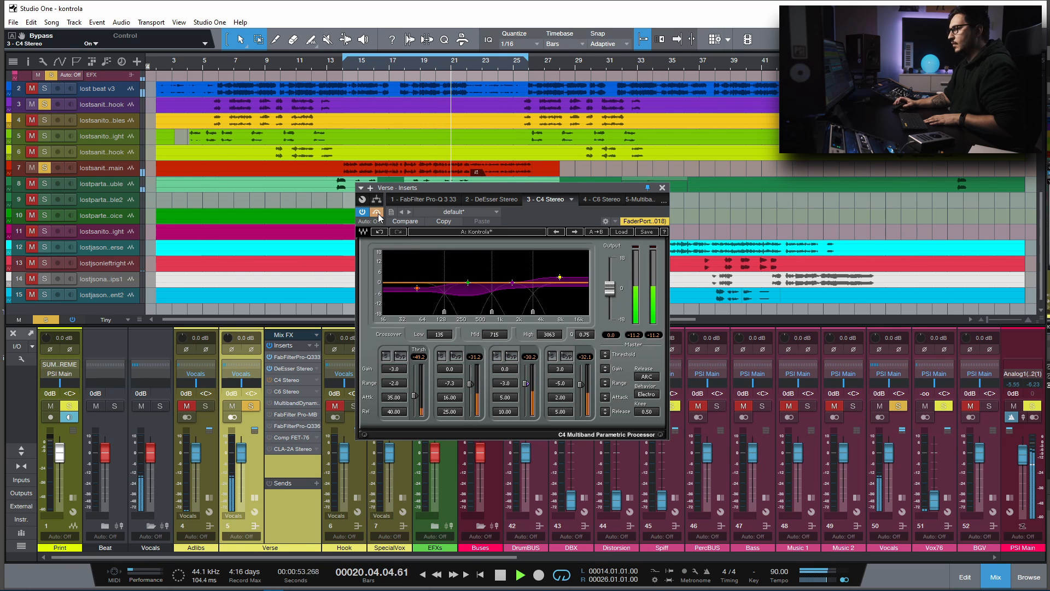
- Unsolo the Verse channel and compare the C4 bypassed and active in the full mix from bar 14
{"action": "left_click", "coordinate": [253, 405]}
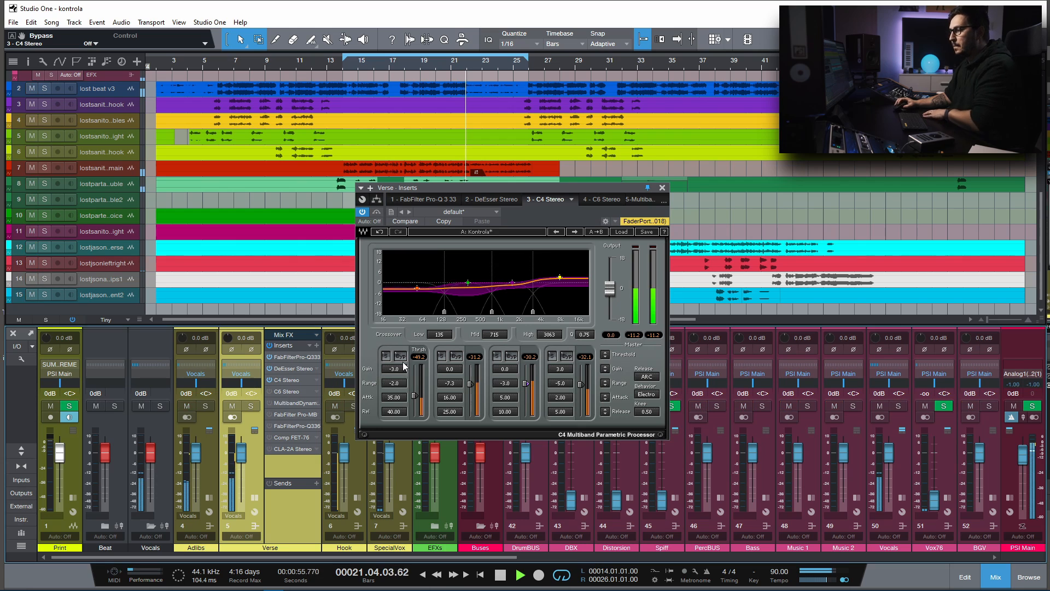
{"action": "left_click", "coordinate": [346, 110]}
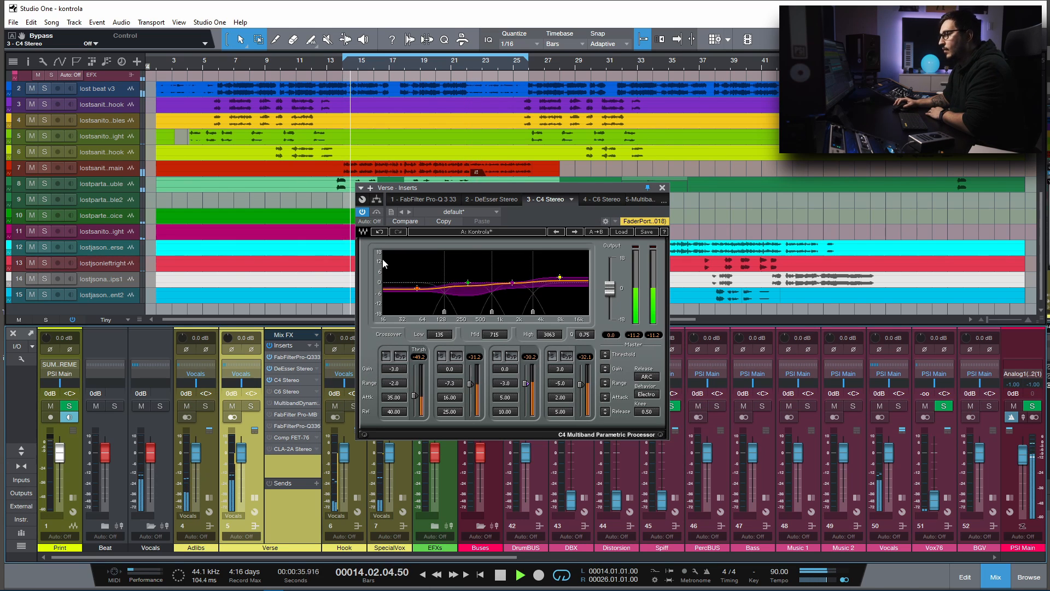
{"action": "left_click", "coordinate": [374, 213]}
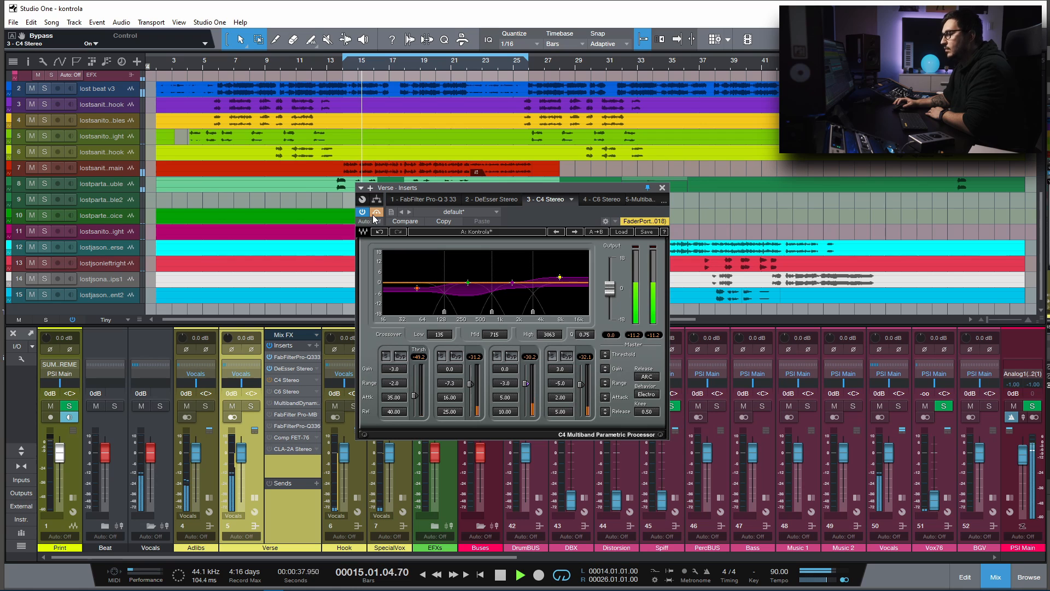
{"action": "left_click", "coordinate": [374, 213]}
- Set the C4 output gain to 0.5 dB while comparing the Verse channel in solo and in the mix
{"action": "left_click", "coordinate": [250, 407]}
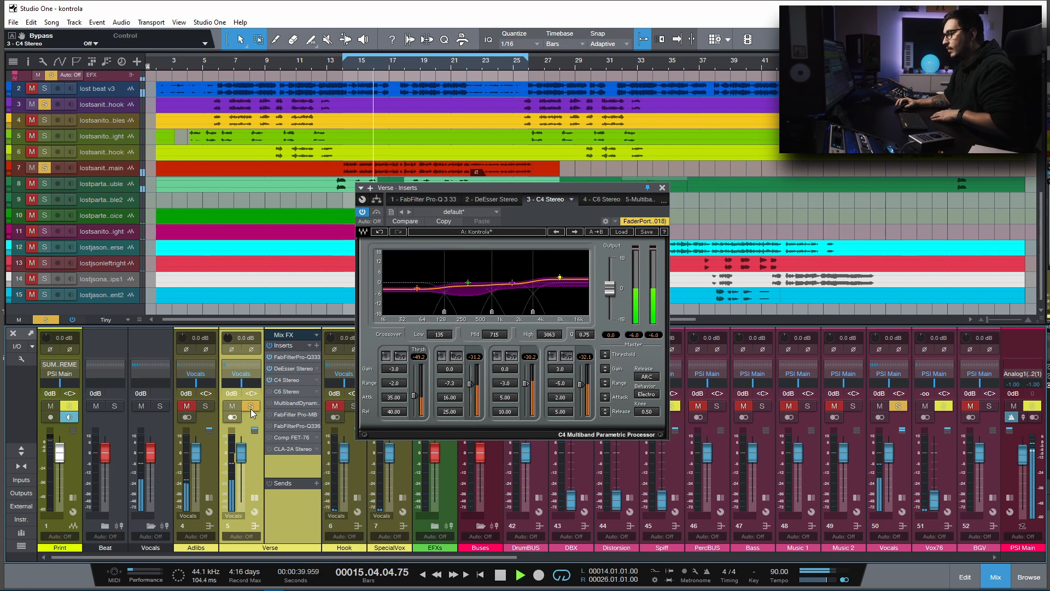
{"action": "left_click", "coordinate": [251, 408]}
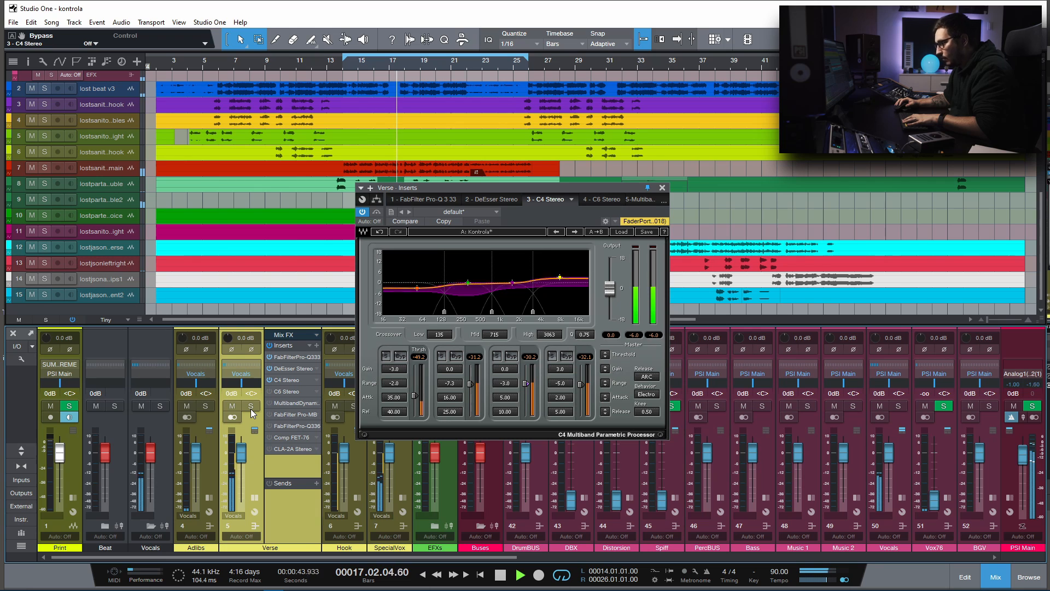
{"action": "left_click_drag", "start_coordinate": [610, 289], "coordinate": [610, 288]}
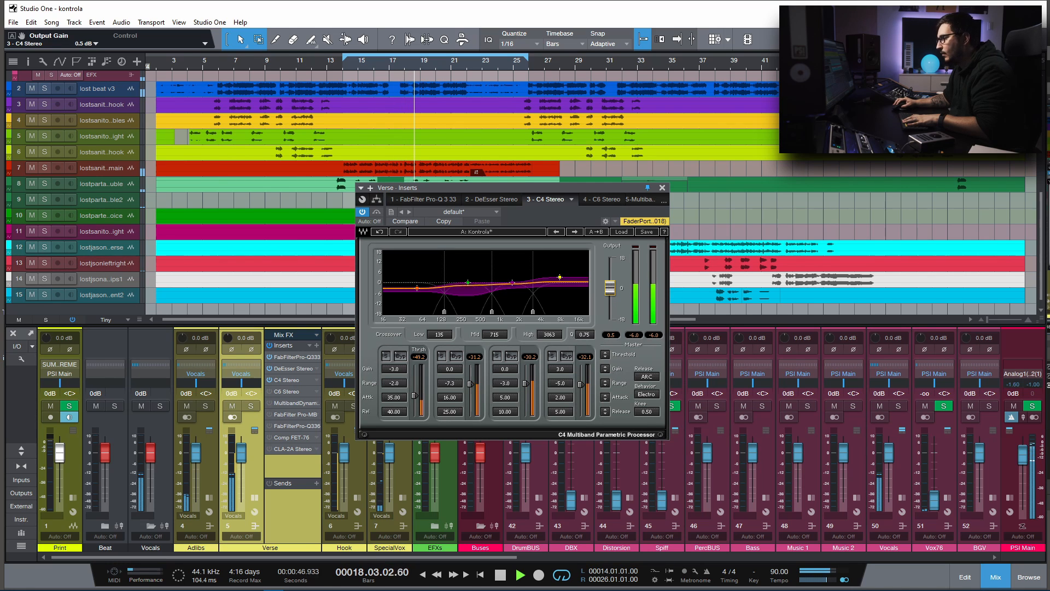
{"action": "left_click", "coordinate": [254, 406]}
{"action": "left_click", "coordinate": [255, 406]}
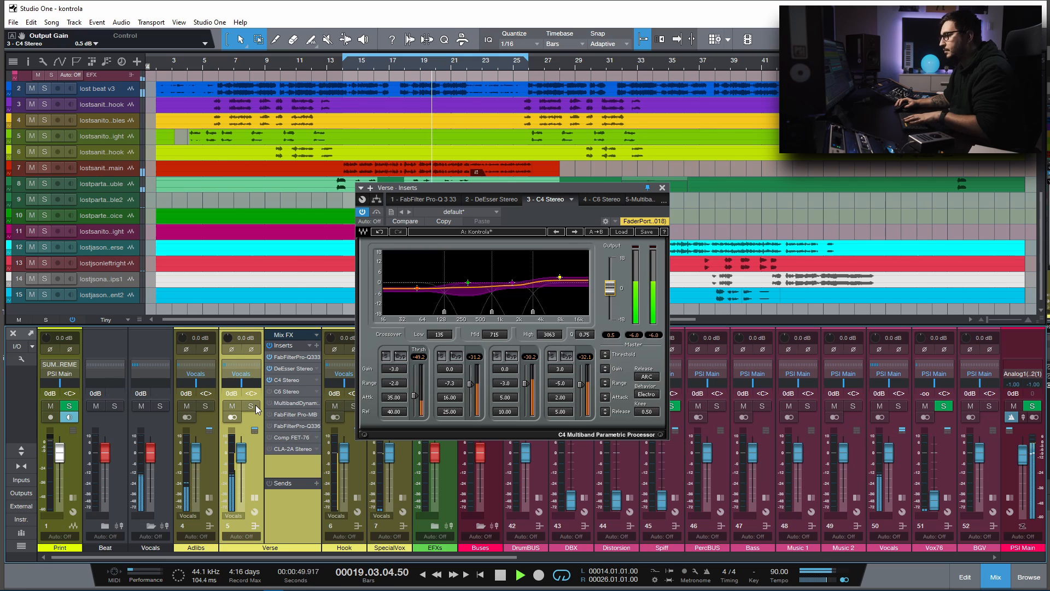
{"action": "key", "text": "space"}
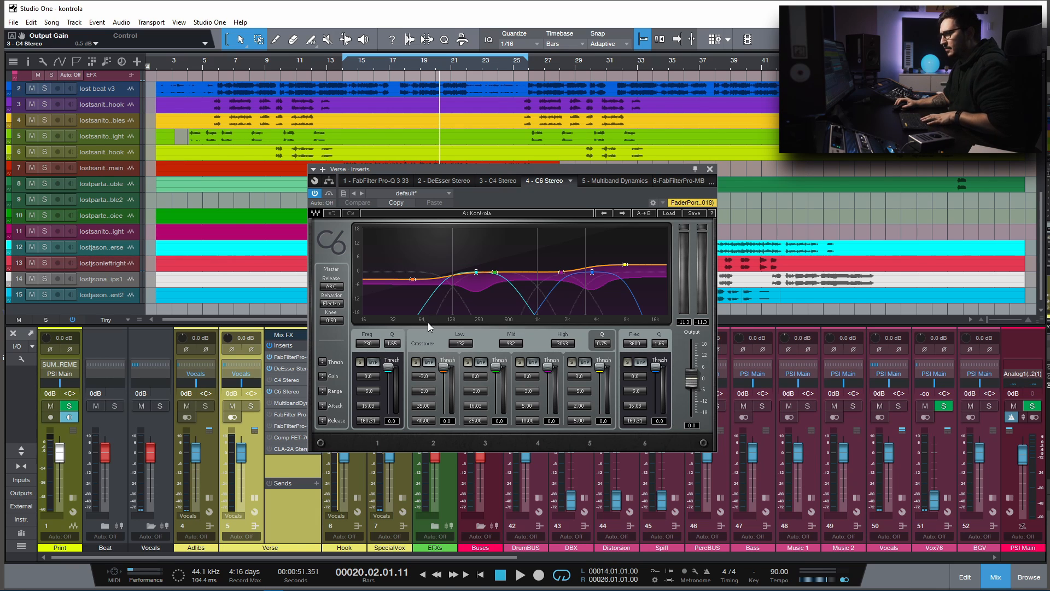
- In the Verse channel's C6 Stereo, lower the thresholds of all six bands together to -29.4 dB during playback
{"action": "key", "text": "space"}
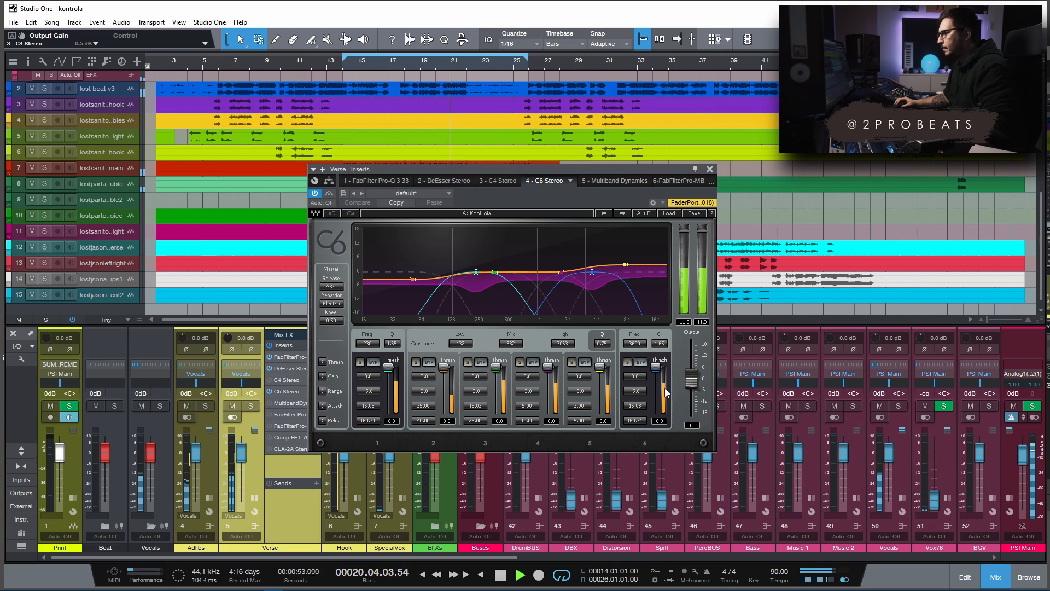
{"action": "left_click", "coordinate": [322, 361]}
{"action": "left_click_drag", "start_coordinate": [443, 367], "coordinate": [443, 384]}
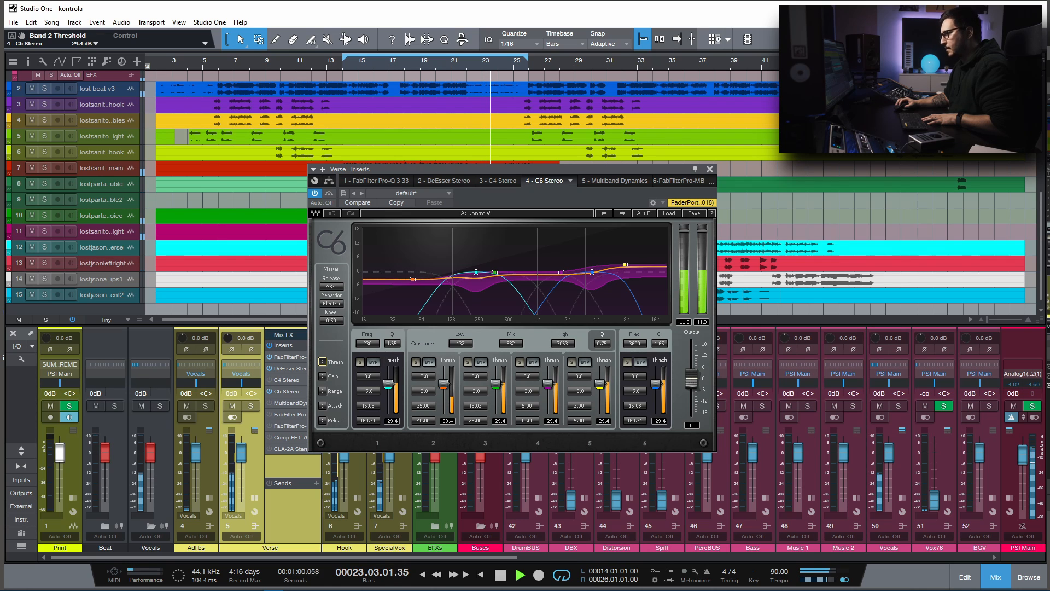
- Audition C6 band 6 in solo, setting its threshold to -31.2 dB and its Q to 2.55
{"action": "left_click", "coordinate": [627, 362]}
{"action": "left_click", "coordinate": [626, 363]}
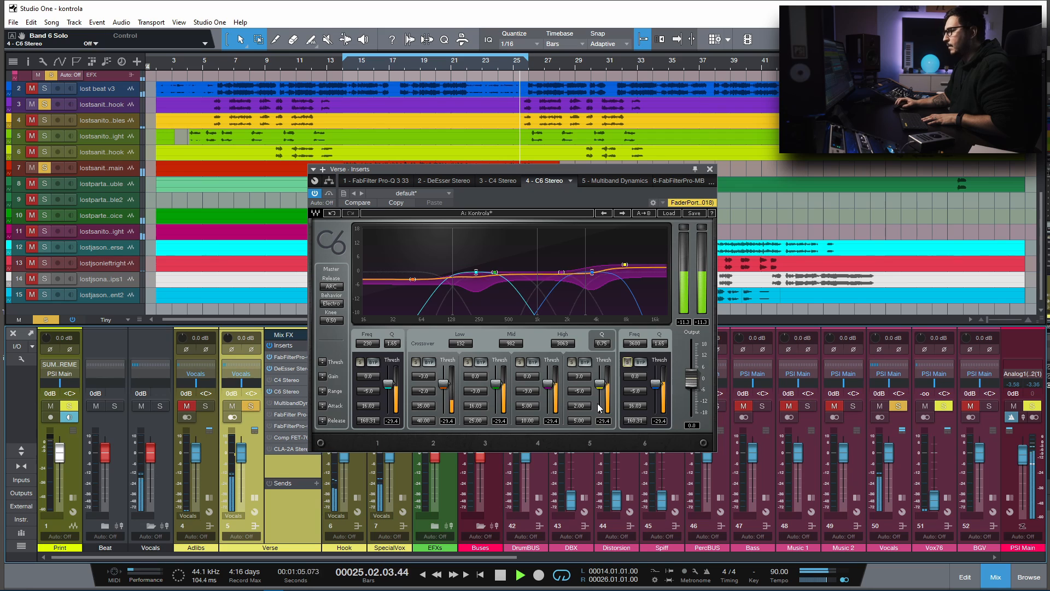
{"action": "left_click", "coordinate": [629, 363]}
{"action": "left_click_drag", "start_coordinate": [660, 389], "coordinate": [660, 391]}
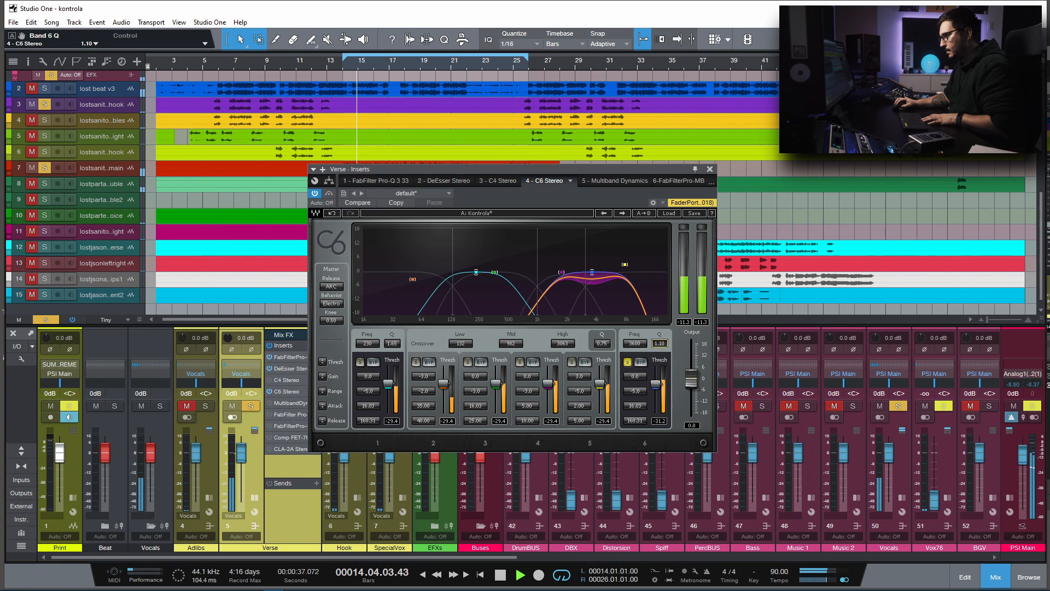
{"action": "left_click", "coordinate": [628, 362]}
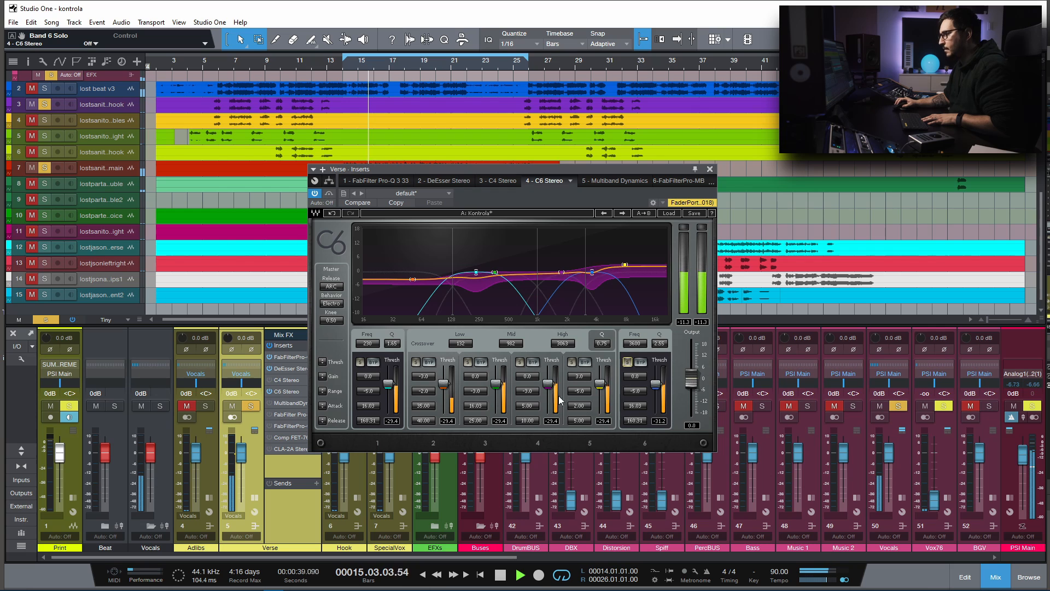
- Audition C6 bands 4 and 3 in solo one after the other, setting band 4's threshold to -30.3 dB
{"action": "left_click", "coordinate": [520, 363]}
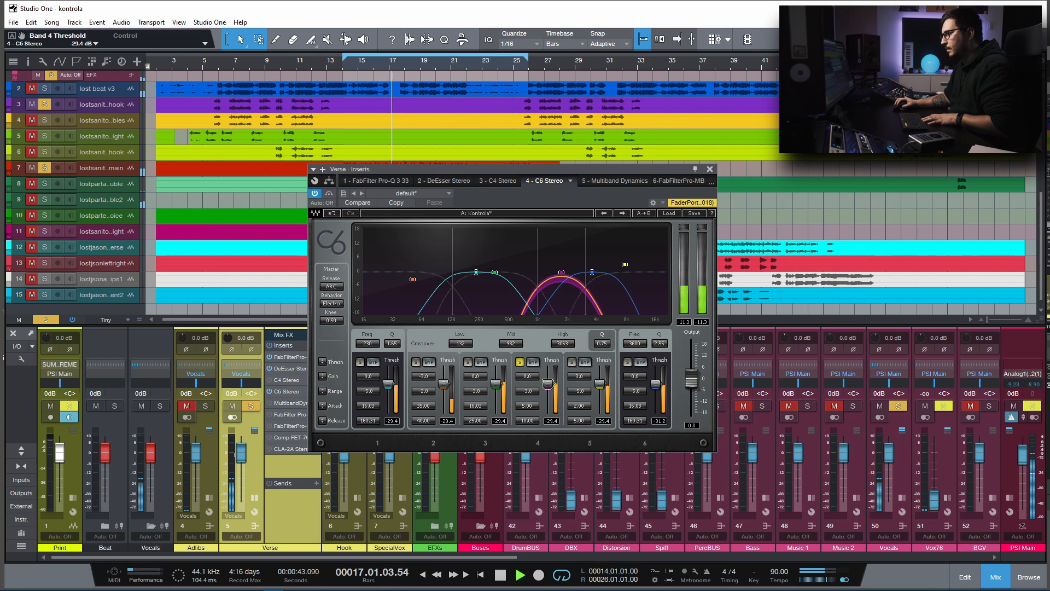
{"action": "left_click", "coordinate": [519, 362]}
{"action": "left_click", "coordinate": [468, 362]}
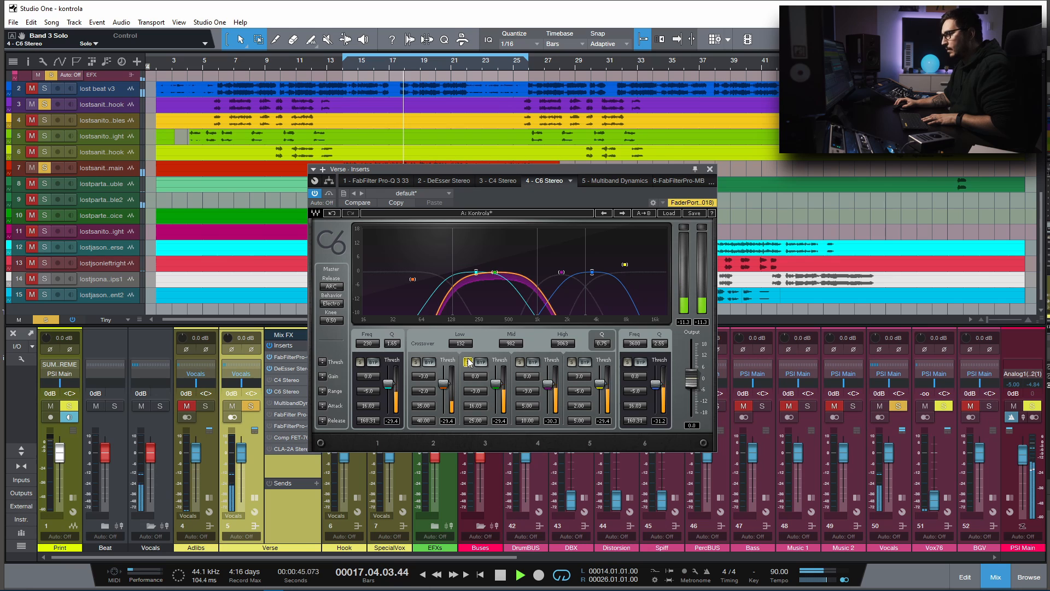
{"action": "left_click", "coordinate": [468, 362]}
- Lower C6 band 2's threshold to -56.6 dB and briefly audition band 1 in solo
{"action": "left_click_drag", "start_coordinate": [443, 382], "coordinate": [443, 400]}
{"action": "left_click", "coordinate": [360, 362]}
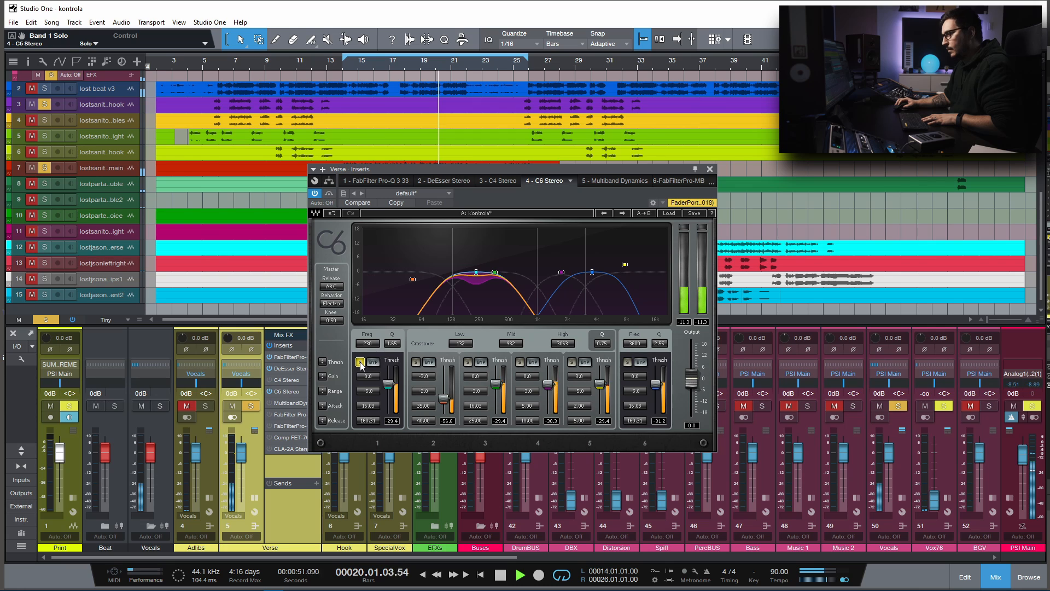
{"action": "left_click", "coordinate": [361, 363]}
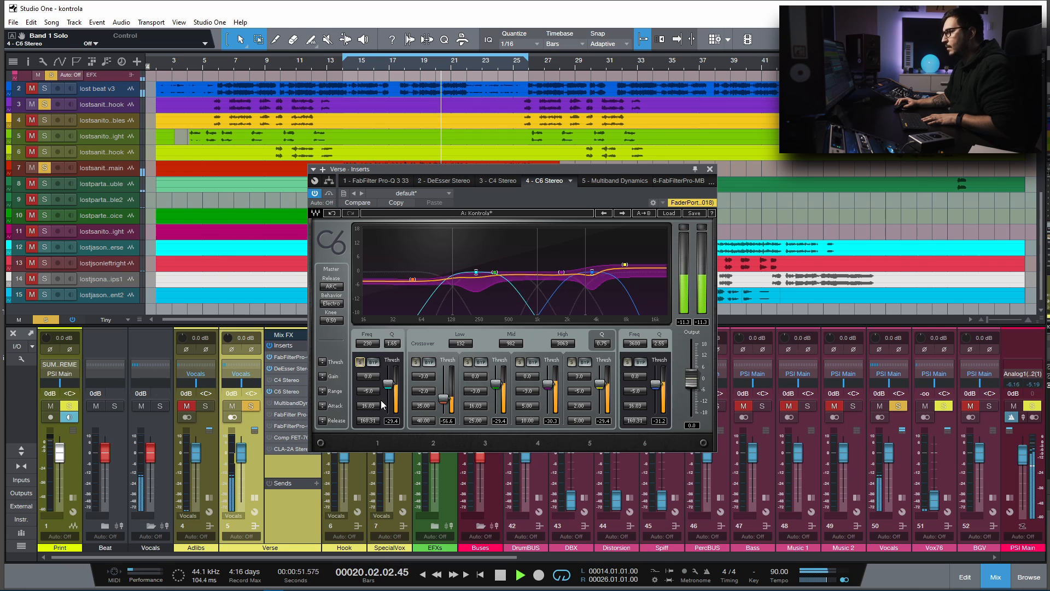
- Compare the C6 bypassed and active in the full mix, and stop playback
{"action": "left_click", "coordinate": [331, 194]}
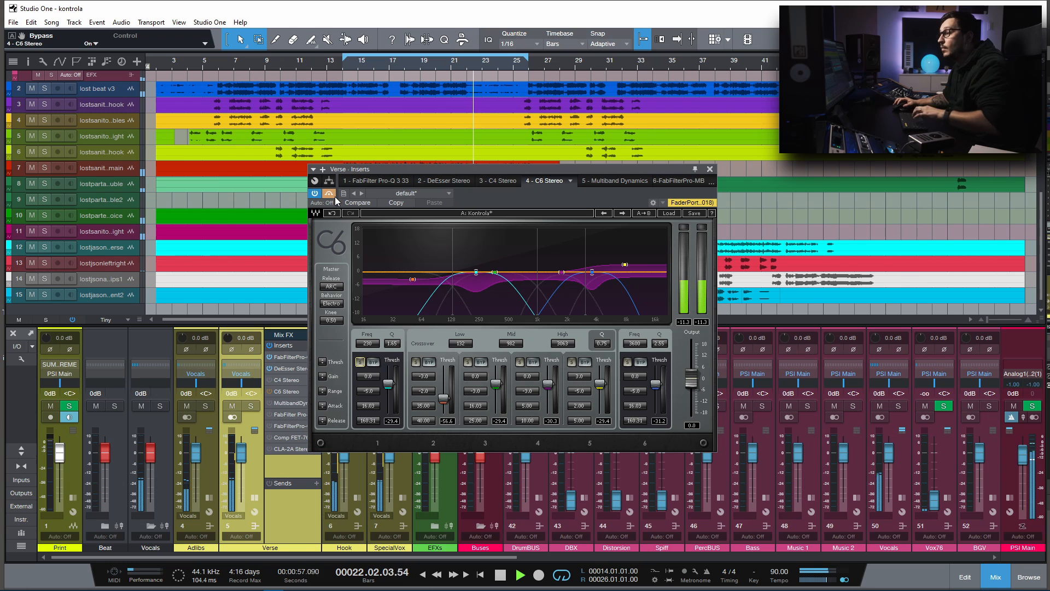
{"action": "left_click", "coordinate": [332, 195]}
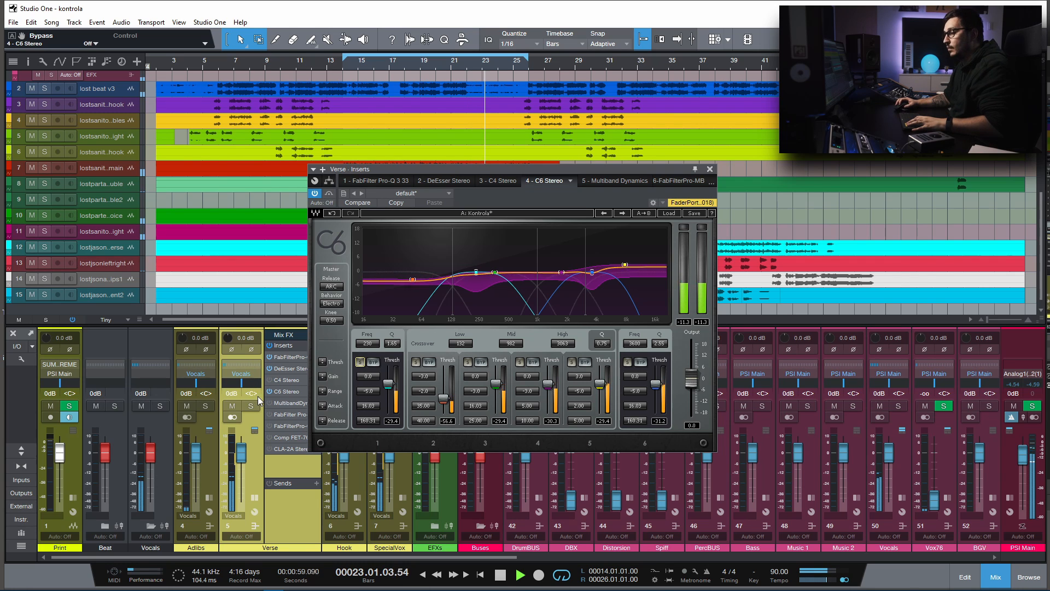
{"action": "key", "text": "space"}
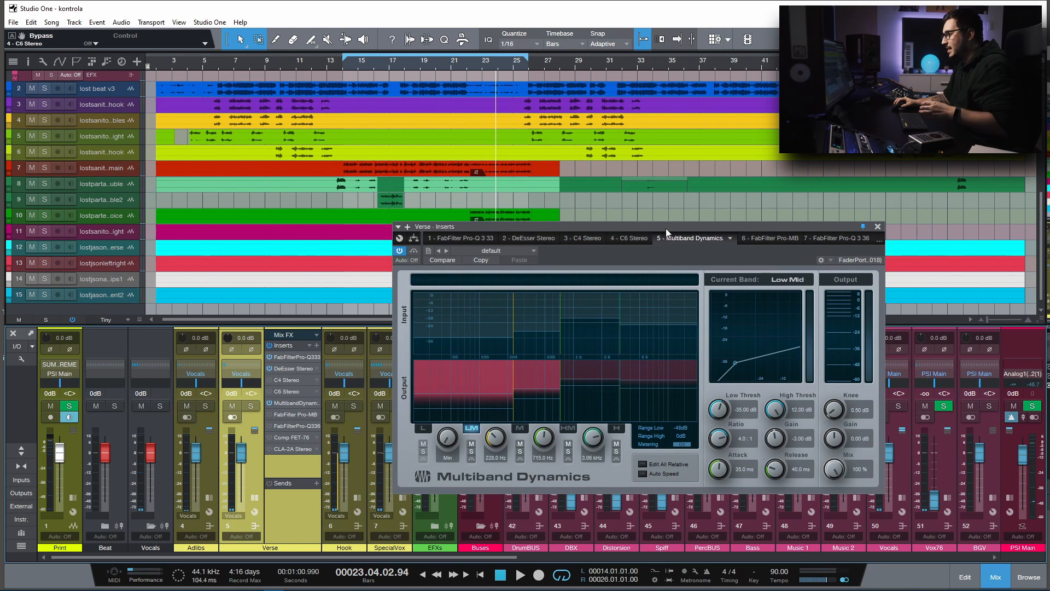
- Play the soloed Verse channel from around bar 14 and compare Multiband Dynamics bypassed and active
{"action": "left_click_drag", "start_coordinate": [665, 228], "coordinate": [625, 223]}
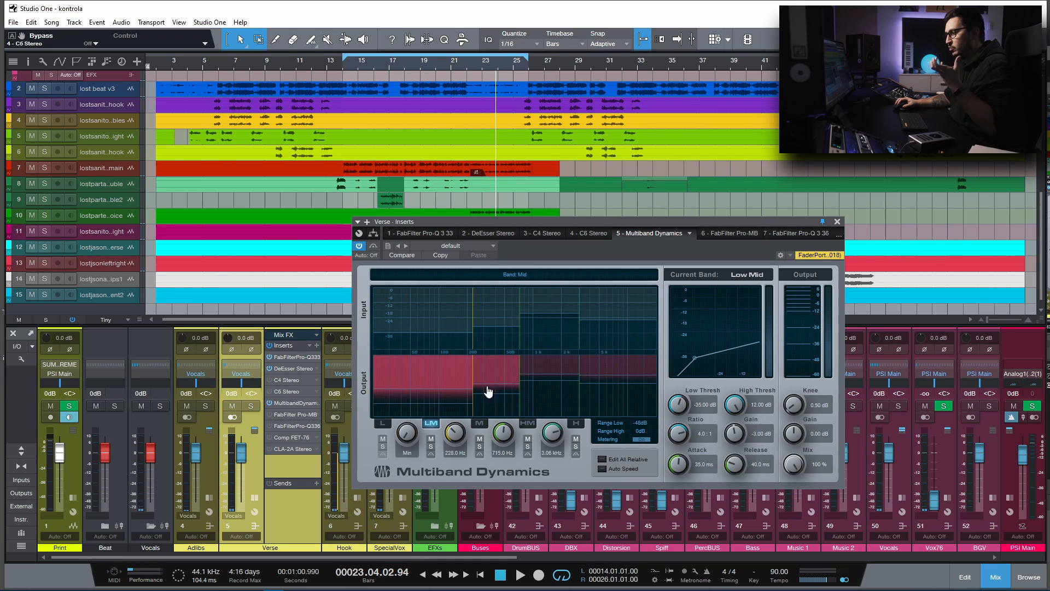
{"action": "left_click", "coordinate": [340, 61]}
{"action": "left_click", "coordinate": [373, 246]}
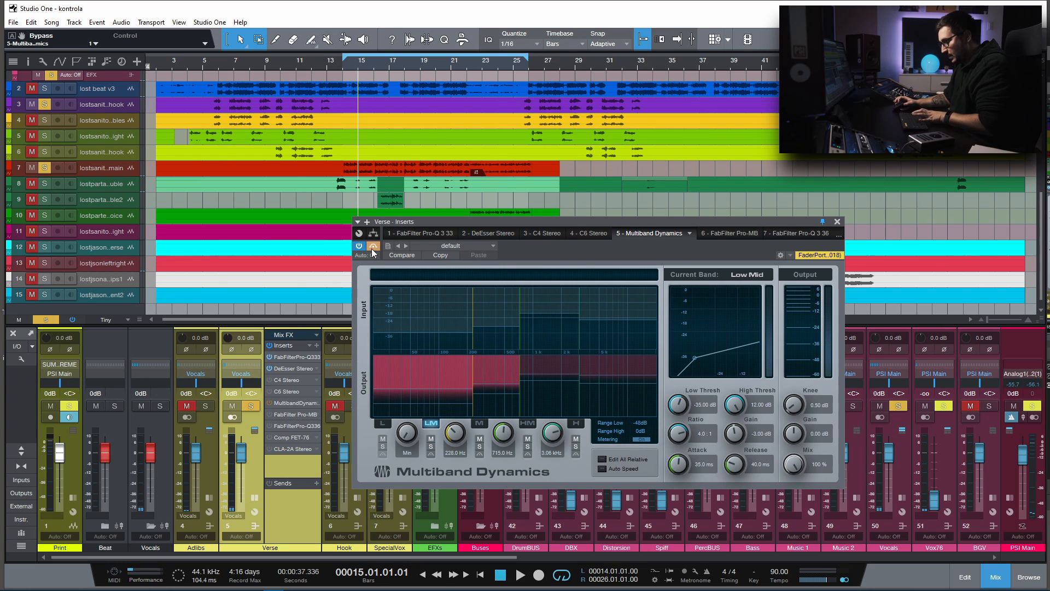
{"action": "key", "text": "space"}
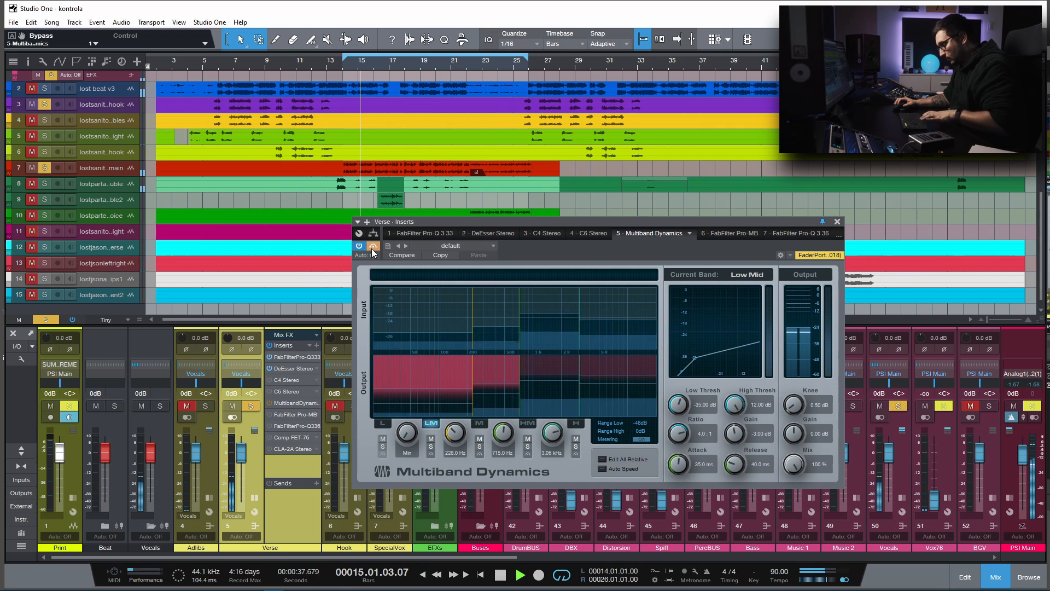
{"action": "key", "text": "space"}
{"action": "key", "text": "space"}
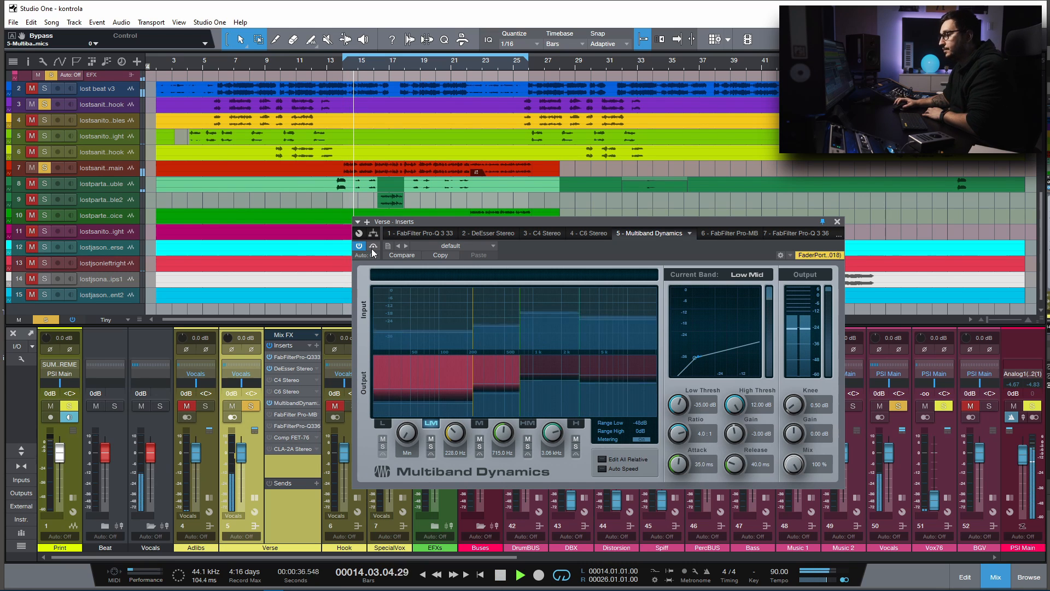
{"action": "key", "text": "space"}
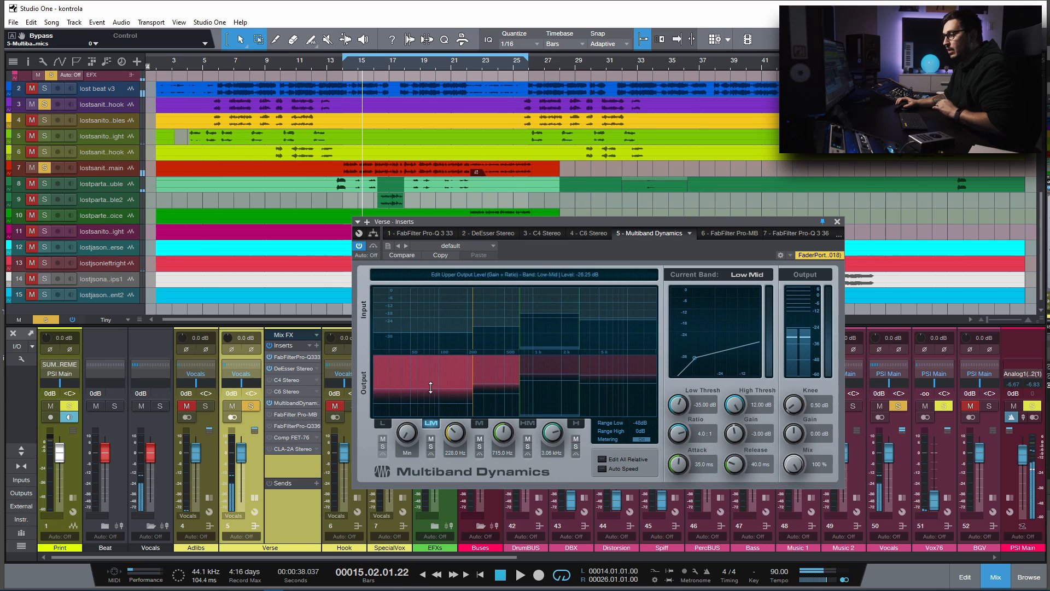
- Examine the settings of the Mid, High Mid and High bands in Multiband Dynamics
{"action": "left_click", "coordinate": [490, 368]}
{"action": "left_click", "coordinate": [550, 363]}
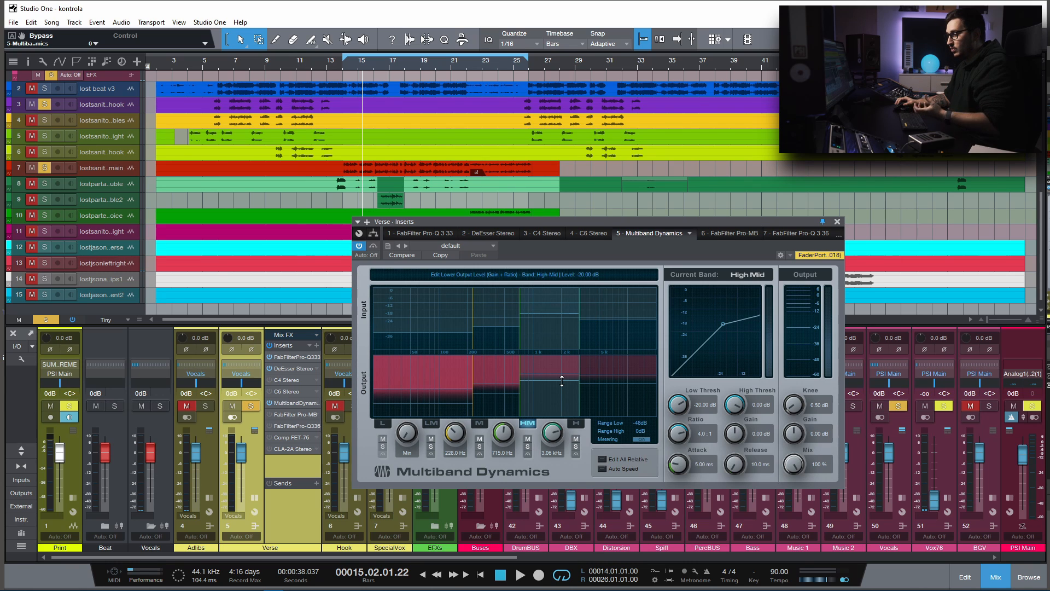
{"action": "left_click", "coordinate": [605, 337]}
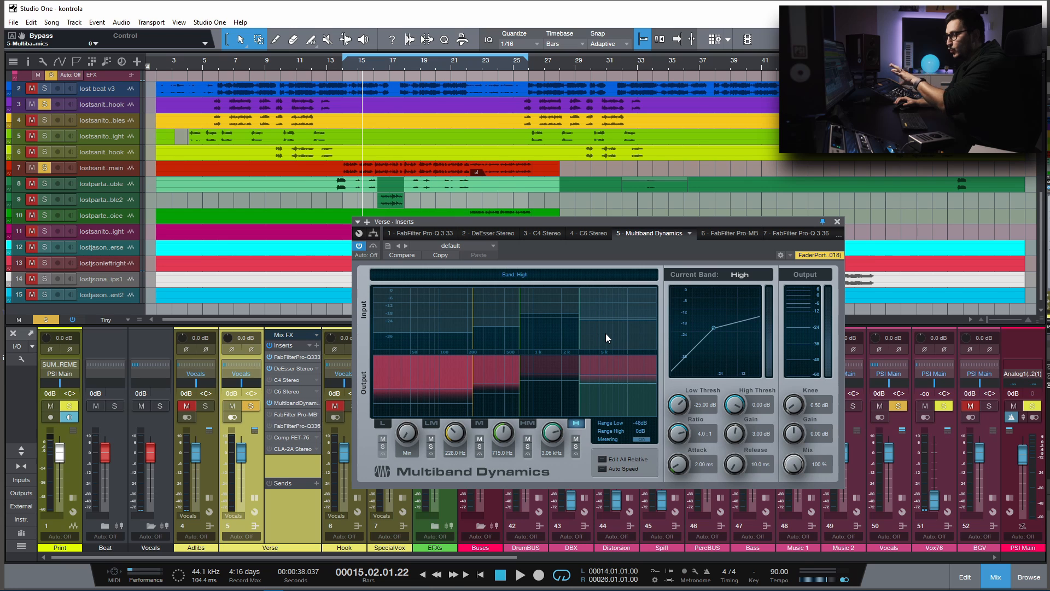
- Disable Multiband Dynamics on the Verse channel and bring up an enabled FabFilter Pro-MB in its place
{"action": "left_click", "coordinate": [268, 402]}
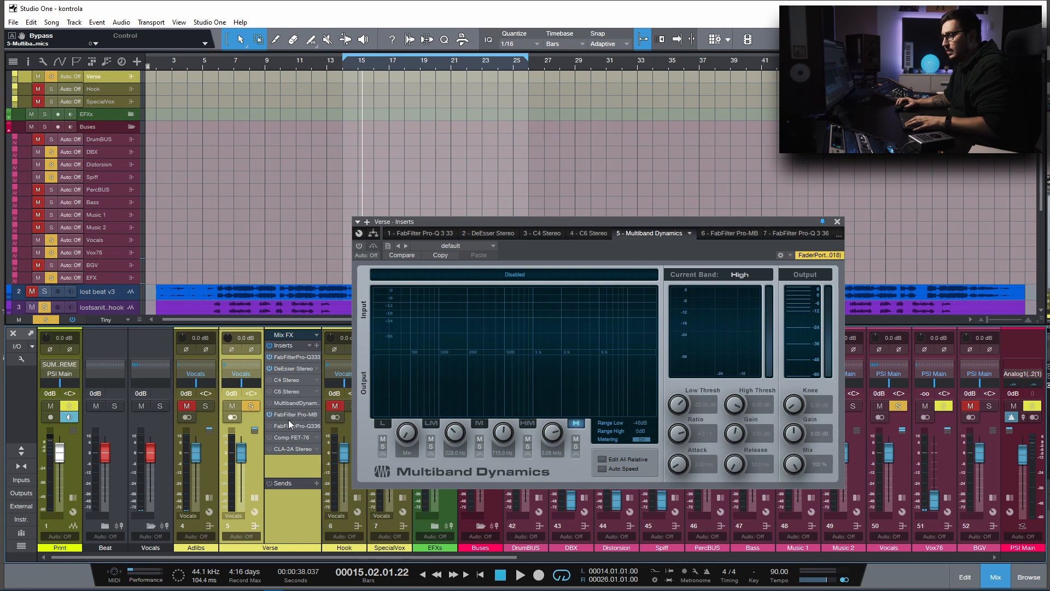
{"action": "left_click", "coordinate": [450, 222]}
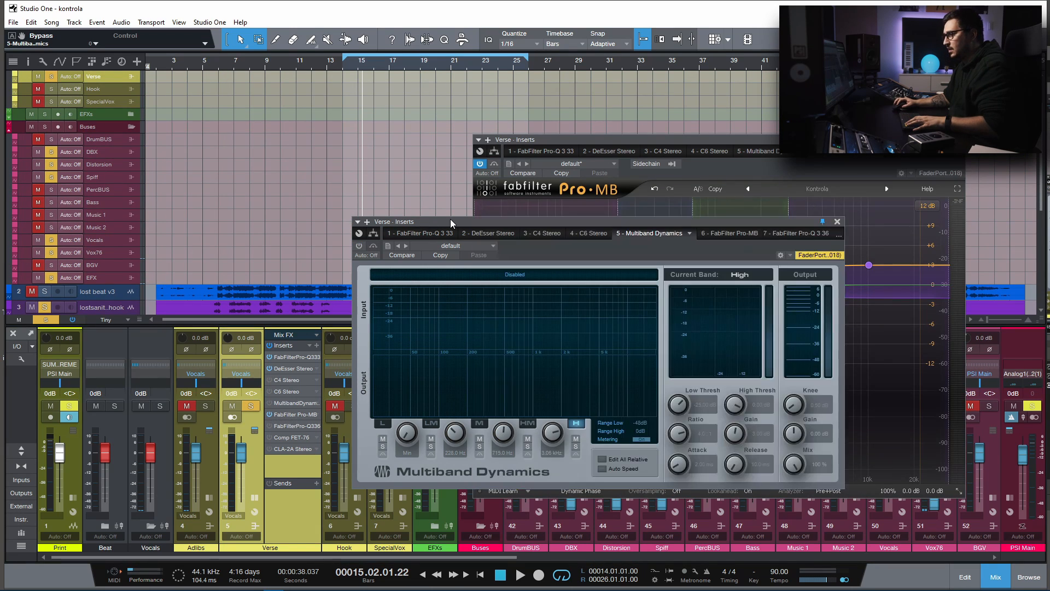
{"action": "left_click", "coordinate": [836, 221]}
{"action": "left_click_drag", "start_coordinate": [492, 140], "coordinate": [296, 140]}
- Compare the soloed Verse channel with FabFilter Pro-MB bypassed and active during playback
{"action": "key", "text": "space"}
{"action": "left_click", "coordinate": [298, 164]}
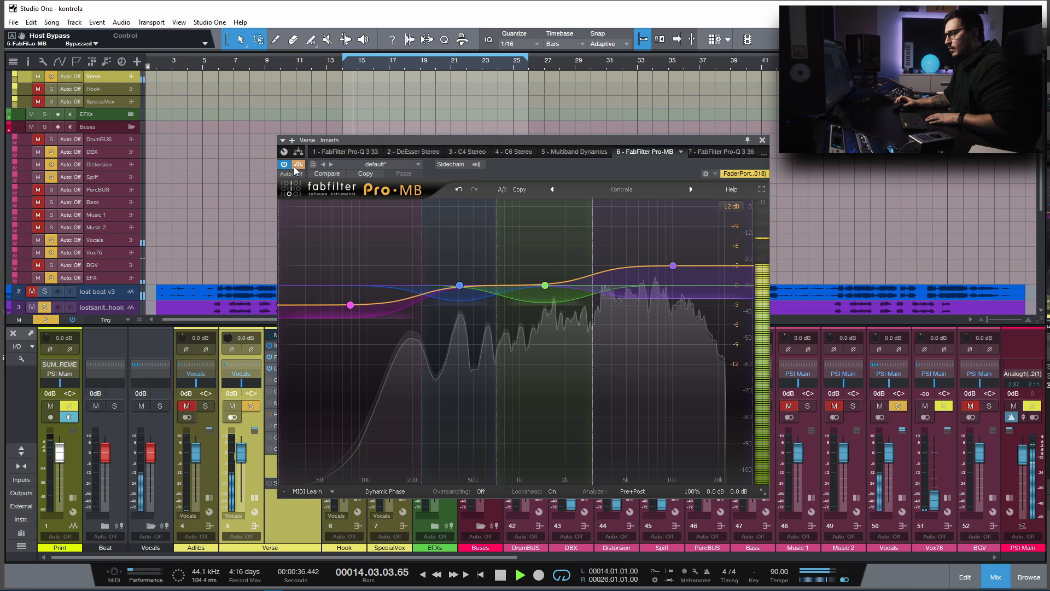
{"action": "left_click", "coordinate": [298, 165]}
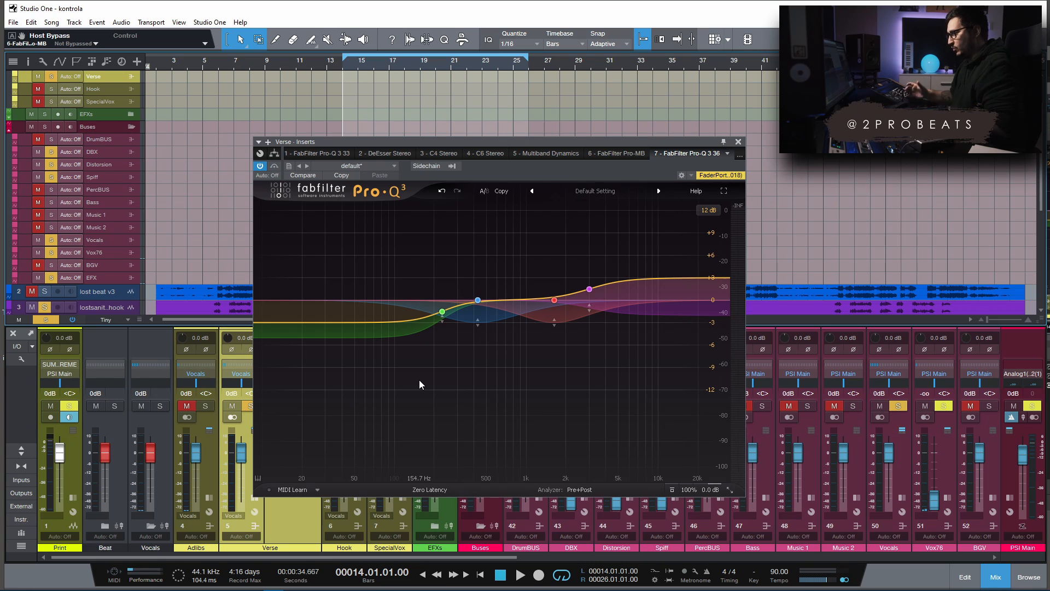
- Play the Verse channel and compare the second FabFilter Pro-Q 3 bypassed and active
{"action": "key", "text": "space"}
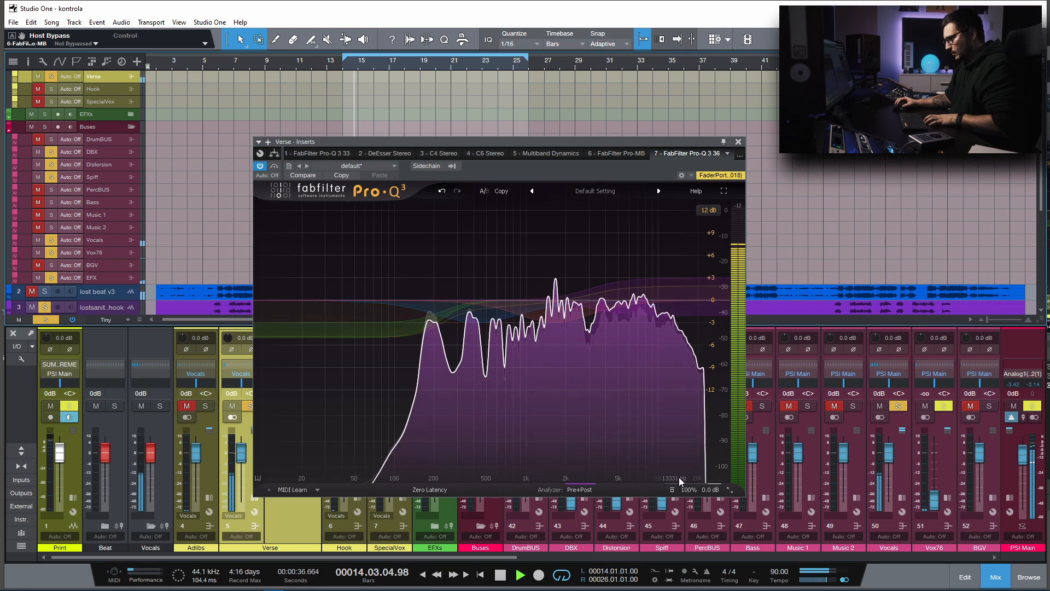
{"action": "left_click", "coordinate": [274, 166]}
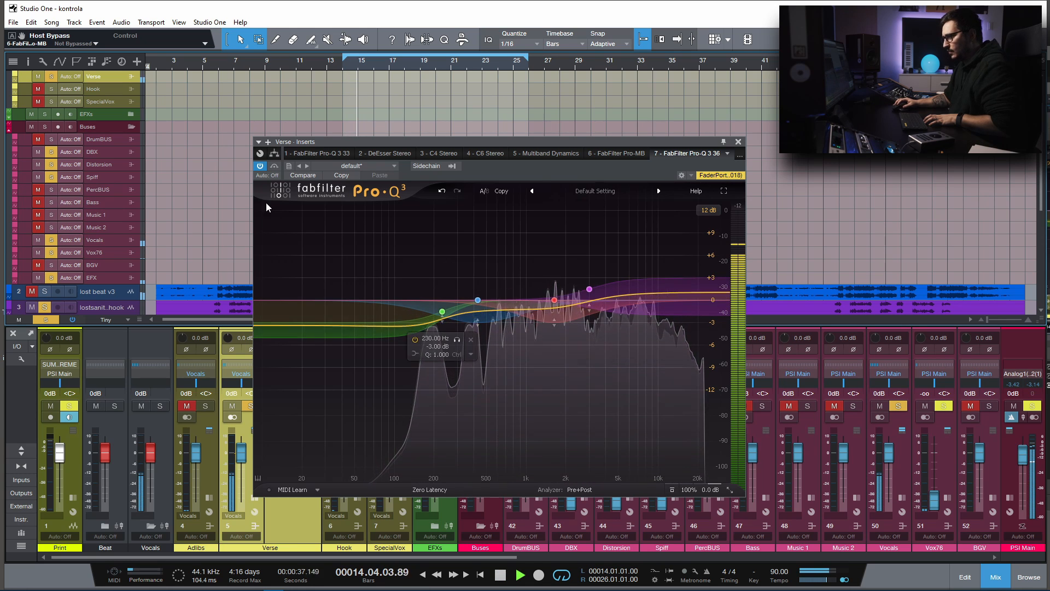
{"action": "left_click", "coordinate": [277, 169]}
- Set the gain scale of the second Pro-Q 3 to 37.67% and close the plug-in window
{"action": "mouse_move", "coordinate": [684, 492]}
{"action": "mouse_move", "coordinate": [684, 464]}
{"action": "left_mouse_down"}
{"action": "mouse_move", "coordinate": [544, 461]}
{"action": "mouse_move", "coordinate": [786, 464]}
{"action": "mouse_move", "coordinate": [692, 472]}
{"action": "left_mouse_up"}
{"action": "left_click", "coordinate": [739, 142]}
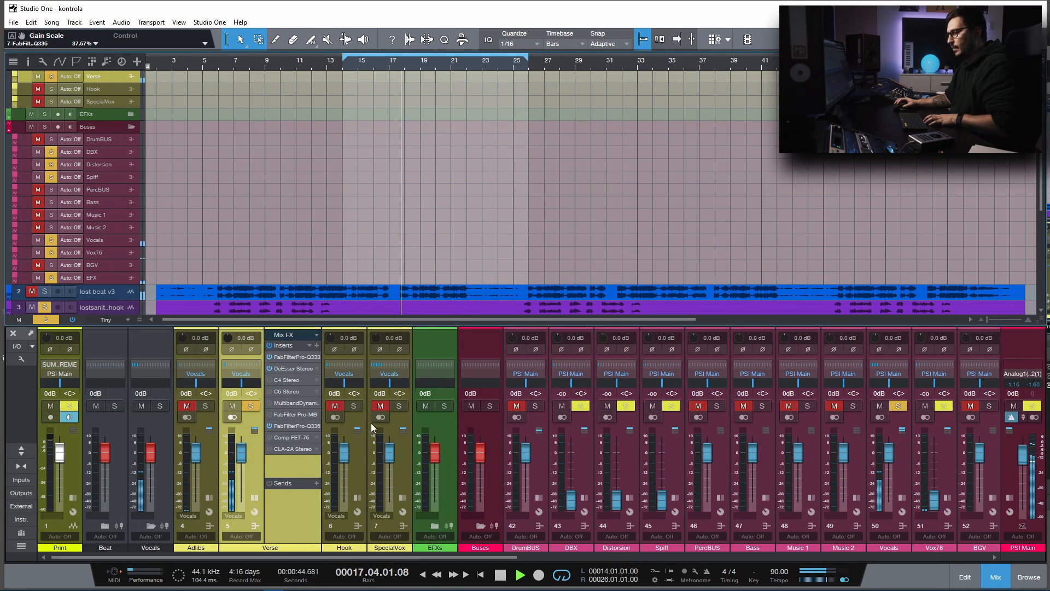